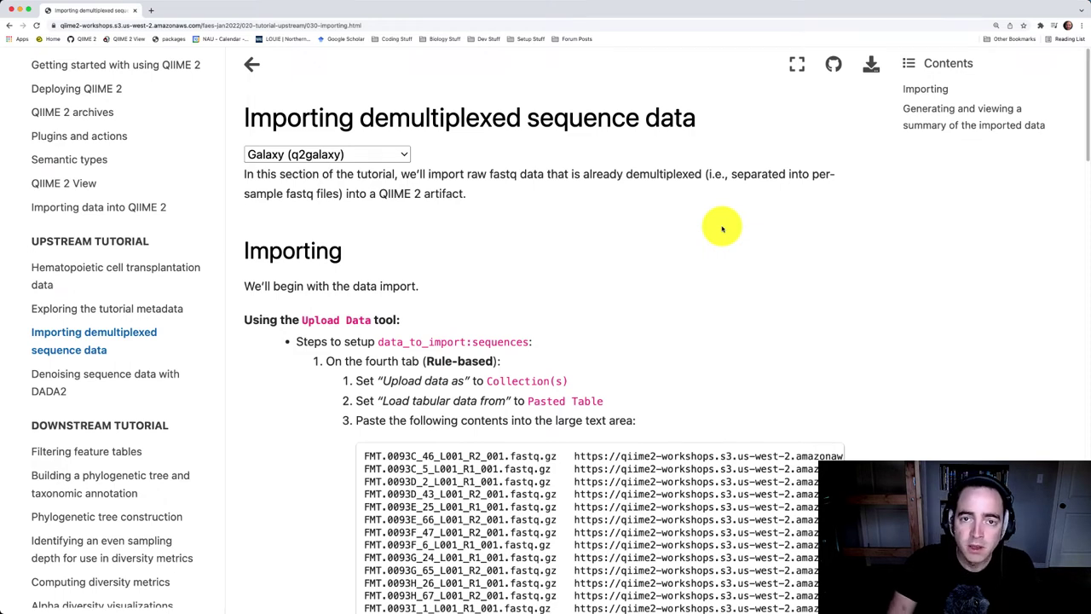
- Keep Galaxy (q2galaxy) as the tutorial's interface and copy the FASTQ file names and URLs
{"action": "key", "text": "alt+shift+space"}
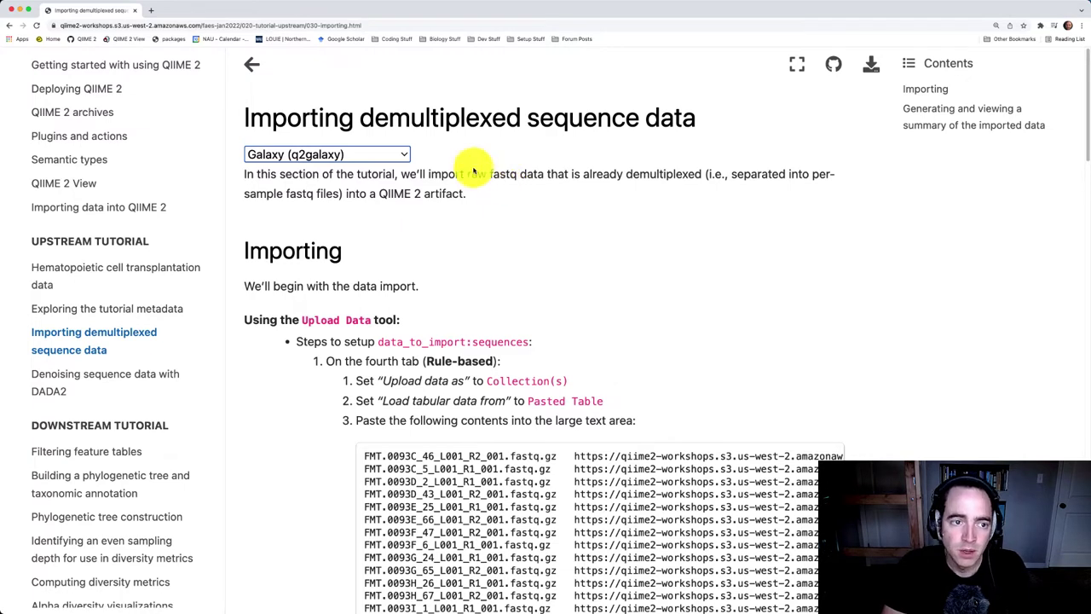
{"action": "left_click", "coordinate": [356, 155]}
{"action": "left_click", "coordinate": [348, 157]}
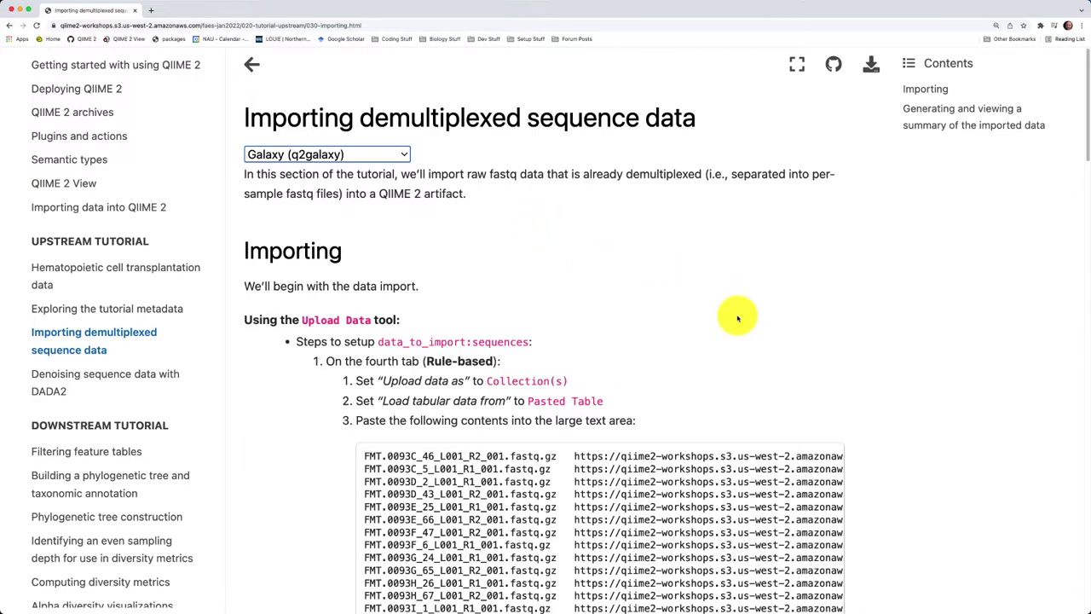
{"action": "scroll", "coordinate": [466, 325], "scroll_direction": "down", "scroll_amount": 3}
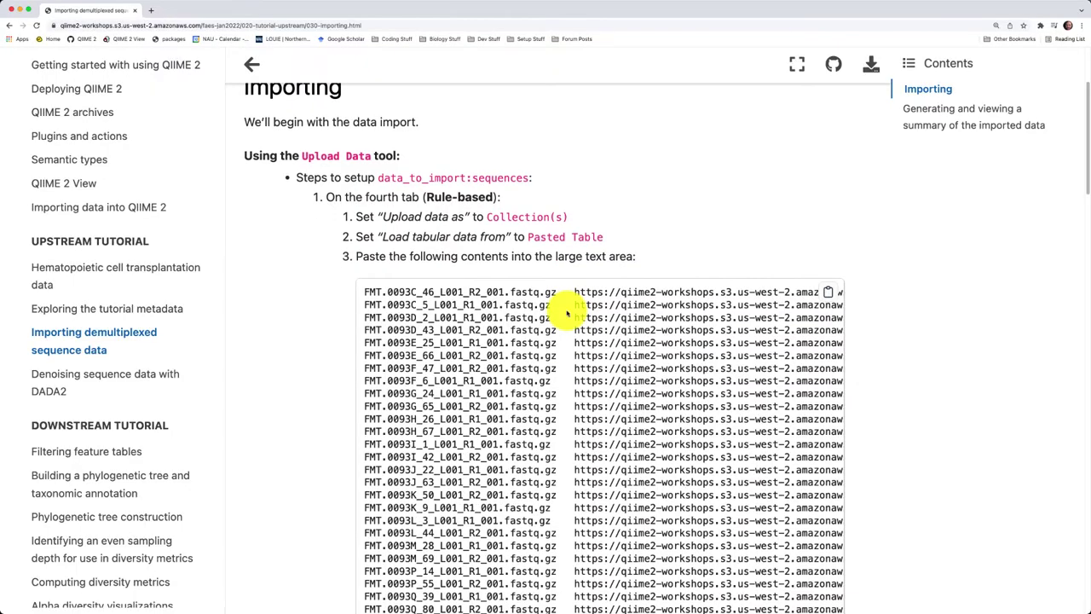
{"action": "left_click", "coordinate": [833, 294]}
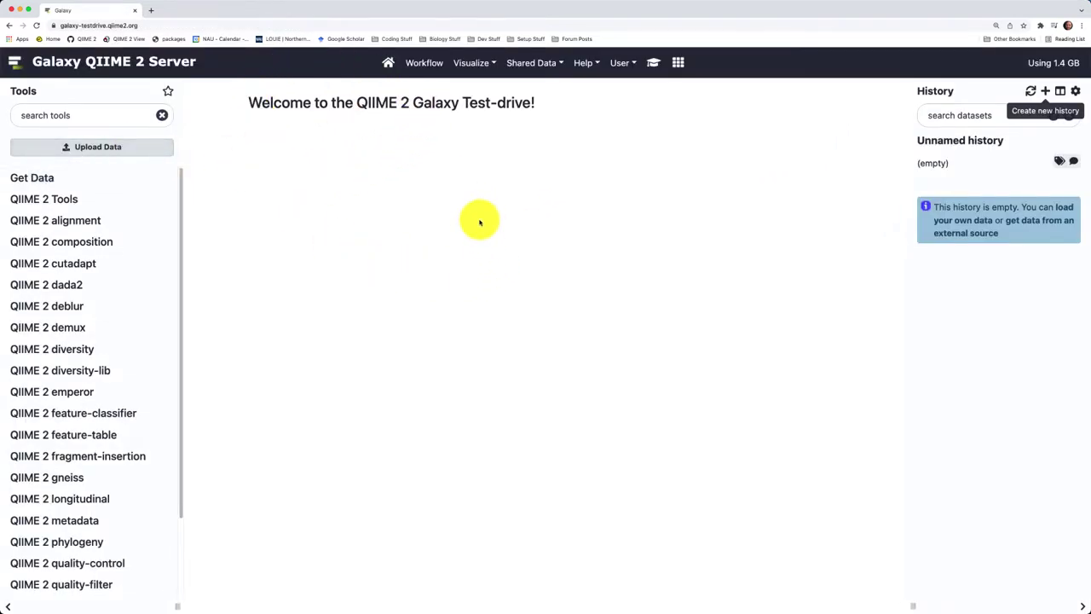
- Start a rule-based Collection(s) upload and paste the FASTQ names and URLs into the Pasted Table
{"action": "left_click", "coordinate": [107, 149]}
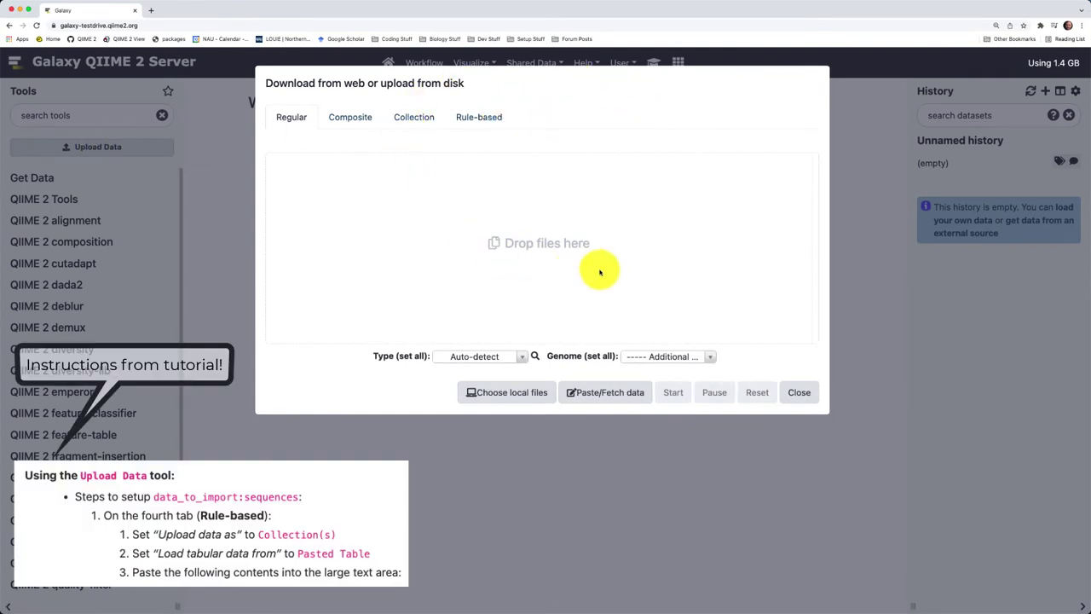
{"action": "left_click", "coordinate": [483, 121]}
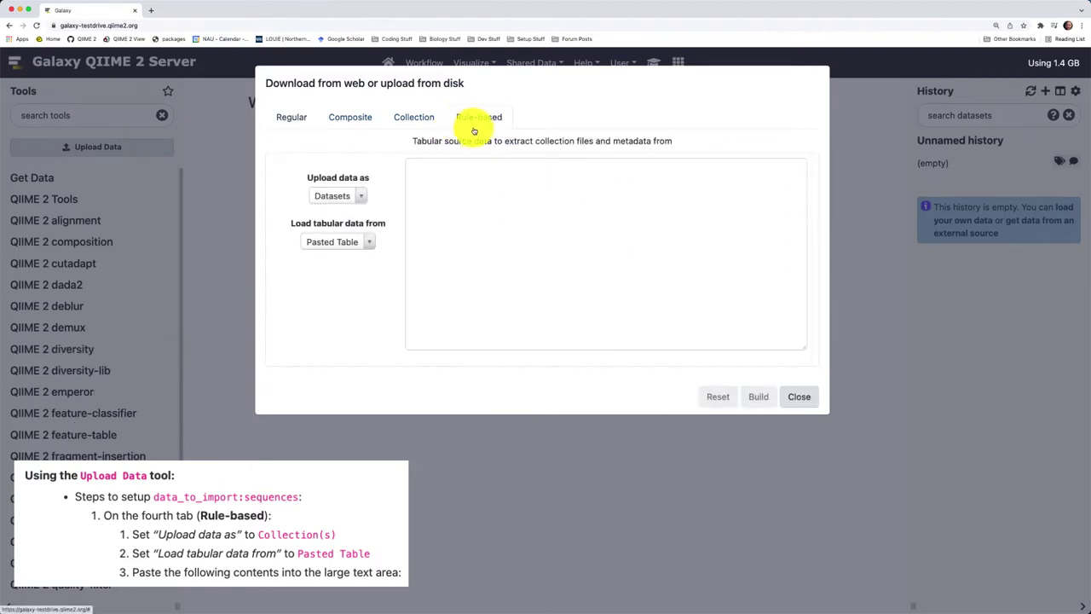
{"action": "left_click", "coordinate": [349, 204]}
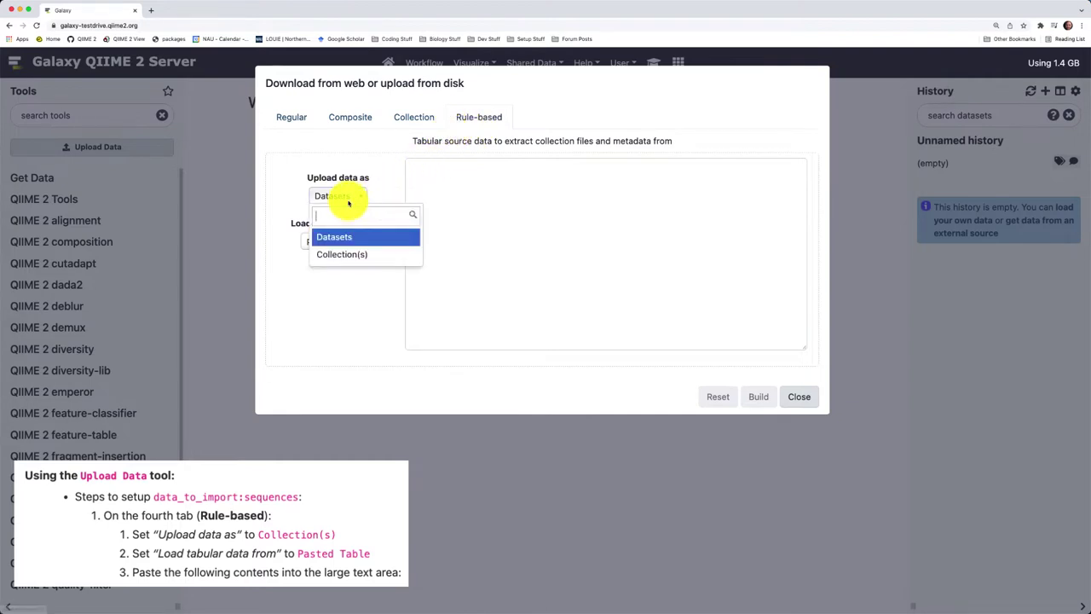
{"action": "left_click", "coordinate": [357, 254]}
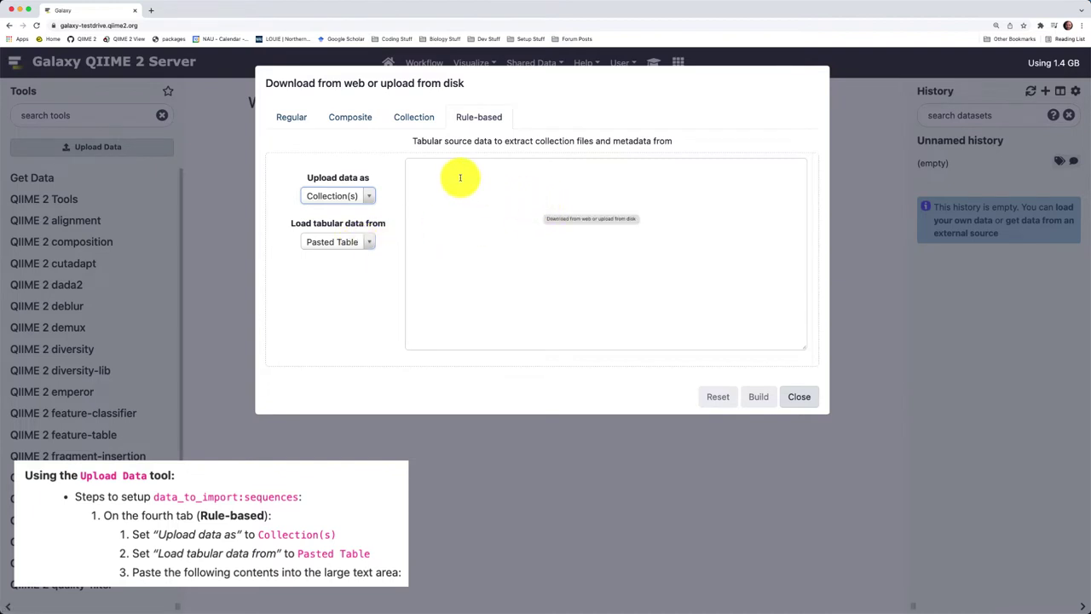
{"action": "left_click", "coordinate": [460, 177]}
{"action": "right_click", "coordinate": [460, 179]}
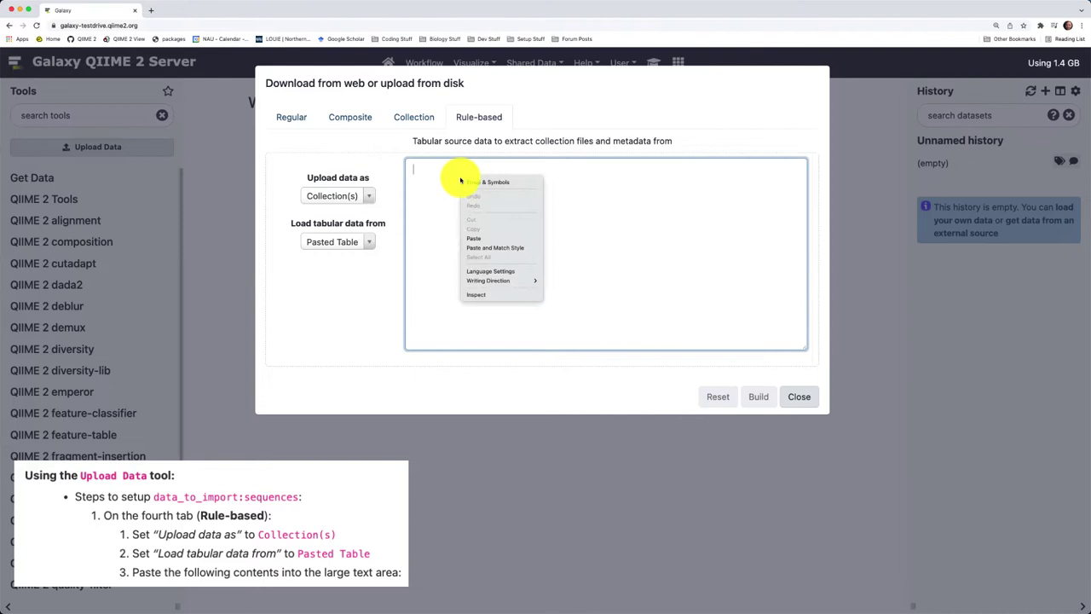
{"action": "left_click", "coordinate": [491, 240]}
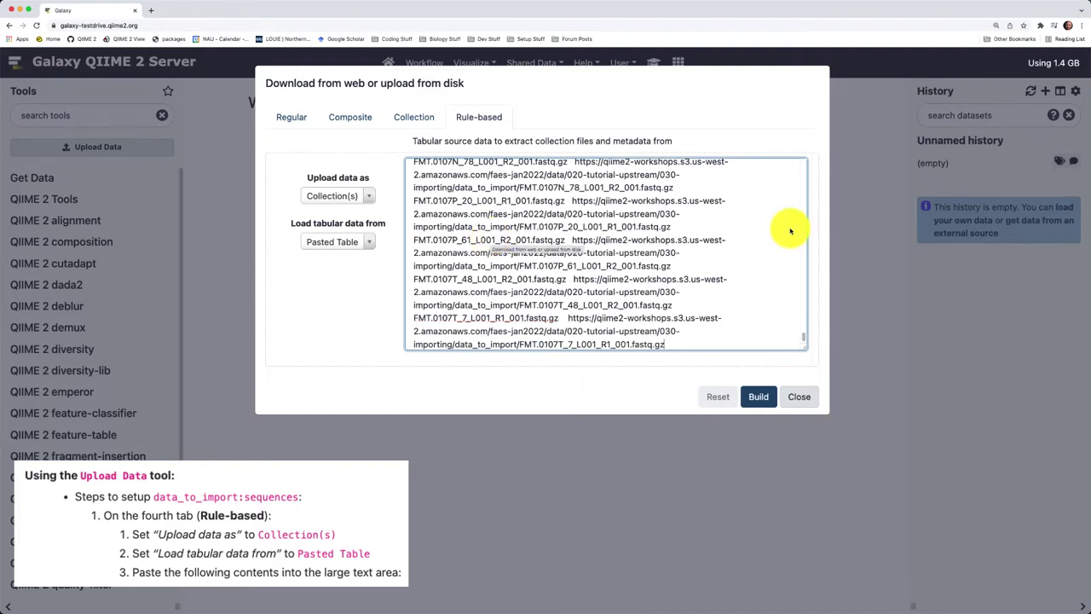
- Build the upload rules, giving file names in column A and URLs in column B
{"action": "left_click", "coordinate": [754, 399]}
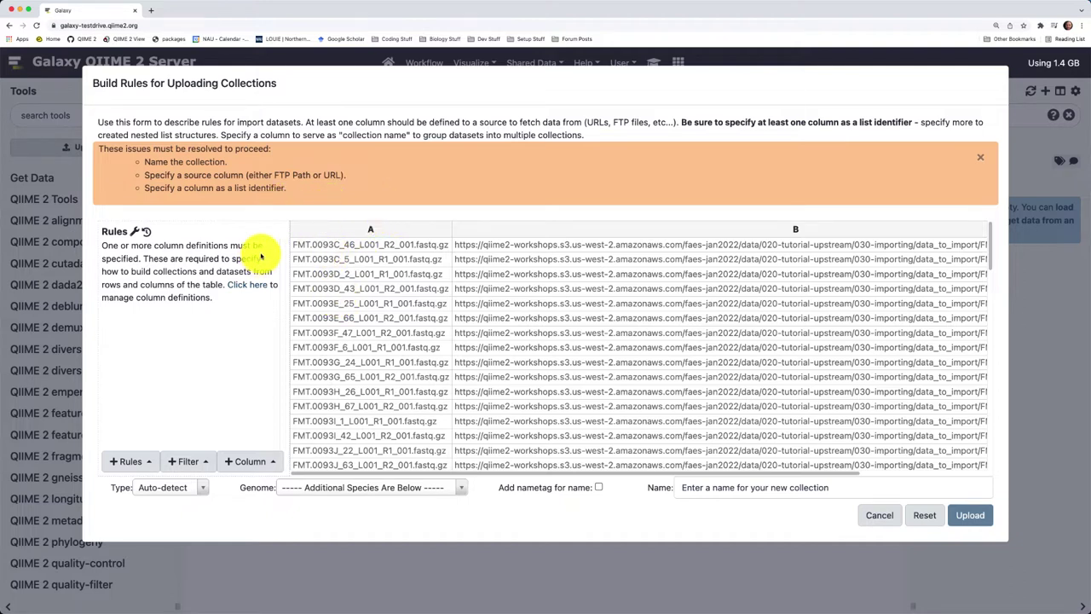
- Copy the collection name data_to_import:sequences from the tutorial's upload-rules steps
{"action": "key", "text": "super+grave"}
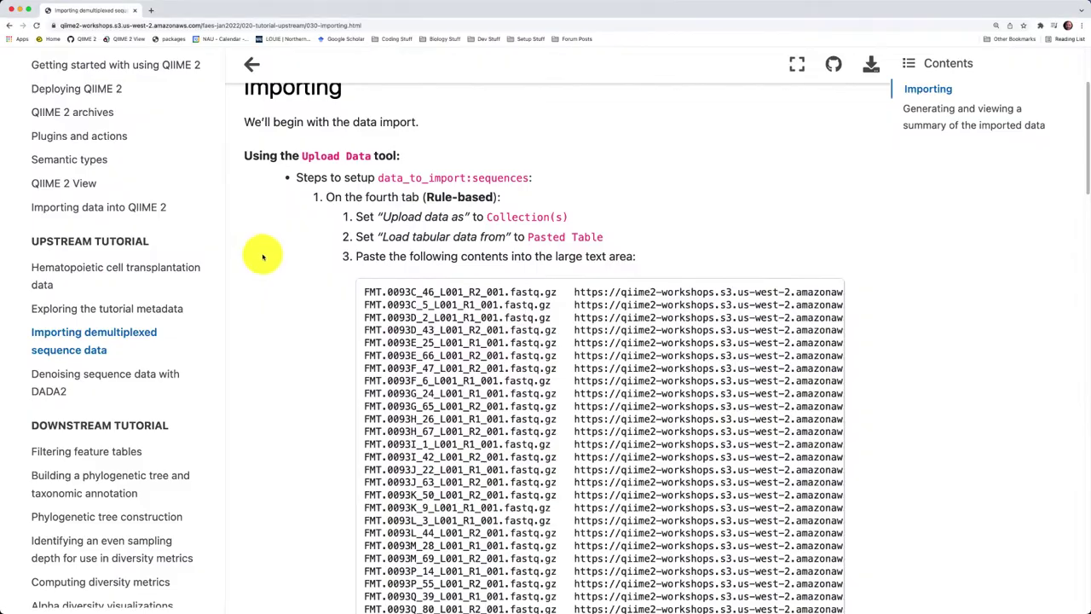
{"action": "scroll", "coordinate": [539, 183], "scroll_direction": "down", "scroll_amount": 5}
{"action": "scroll", "coordinate": [538, 183], "scroll_direction": "down", "scroll_amount": 15}
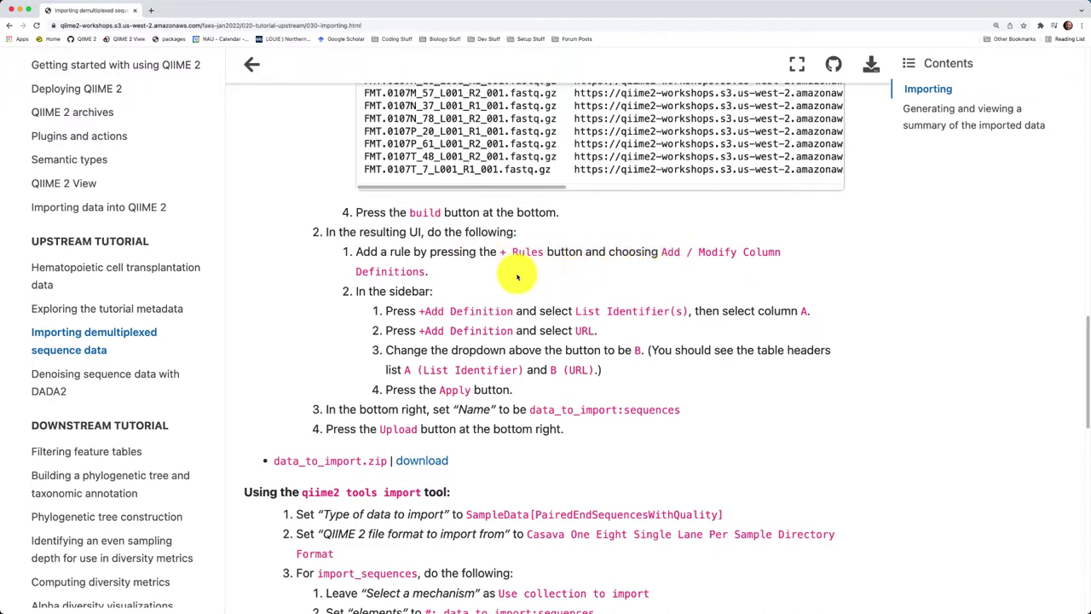
{"action": "scroll", "coordinate": [499, 277], "scroll_direction": "down", "scroll_amount": 1}
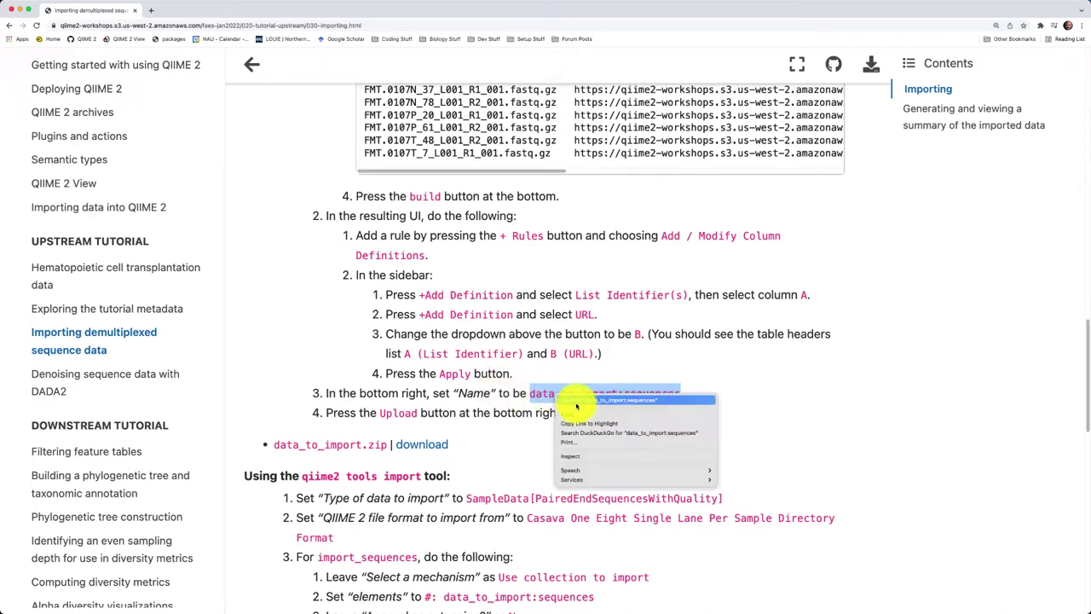
{"action": "left_click", "coordinate": [585, 415]}
{"action": "left_click", "coordinate": [676, 369]}
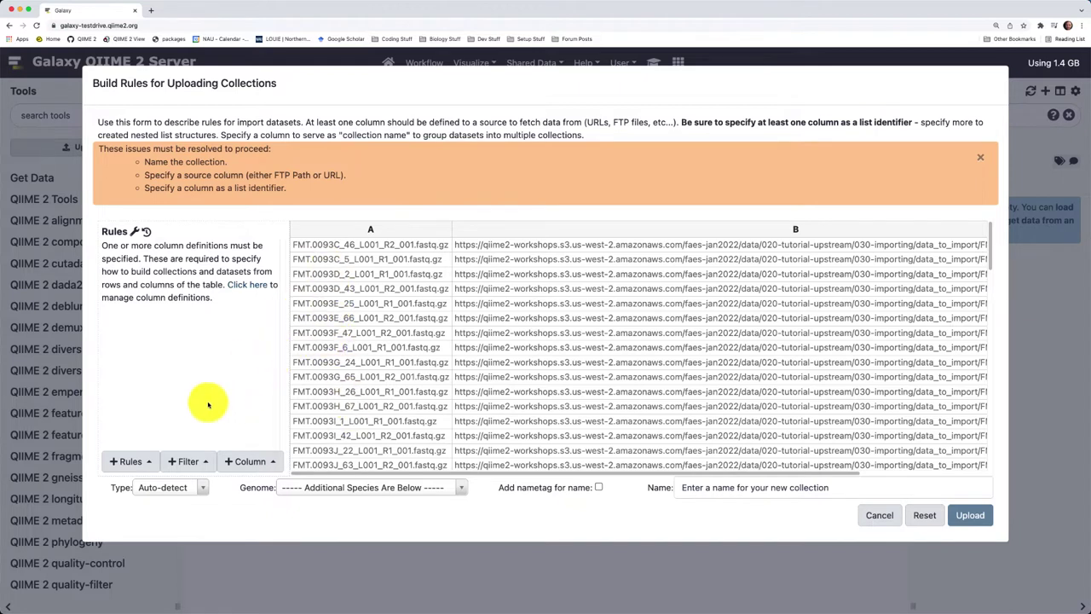
- Add a List Identifier(s) column definition using column A
{"action": "left_click", "coordinate": [128, 461]}
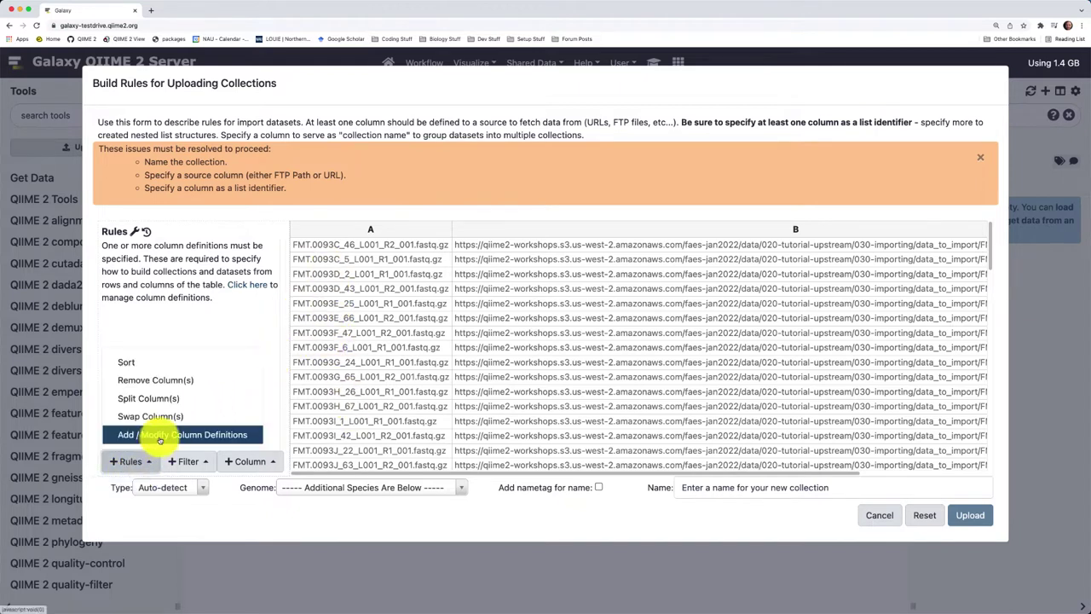
{"action": "left_click", "coordinate": [160, 437]}
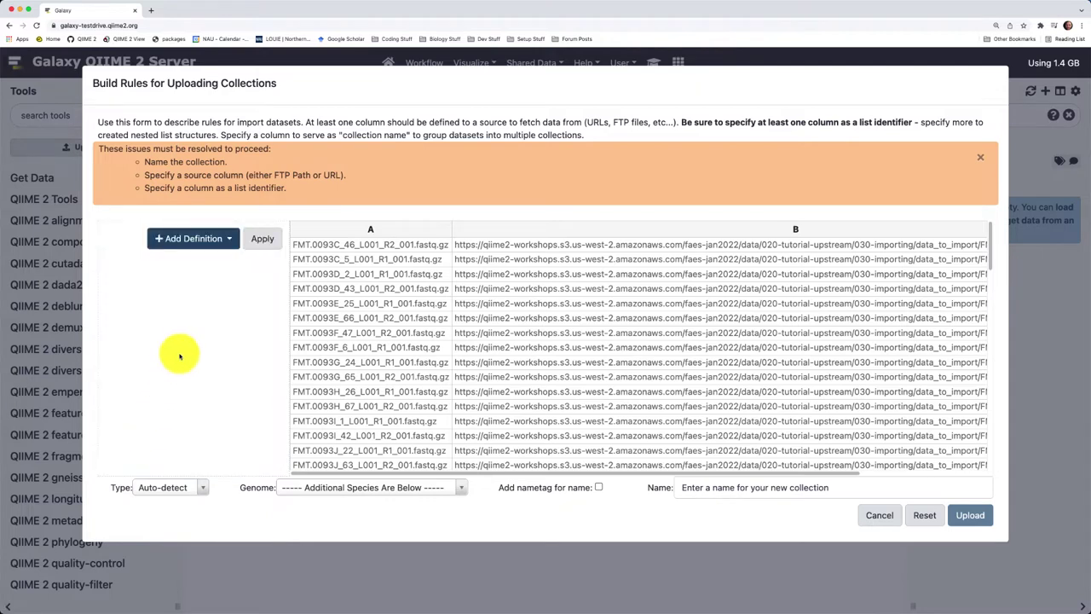
{"action": "left_click", "coordinate": [208, 238]}
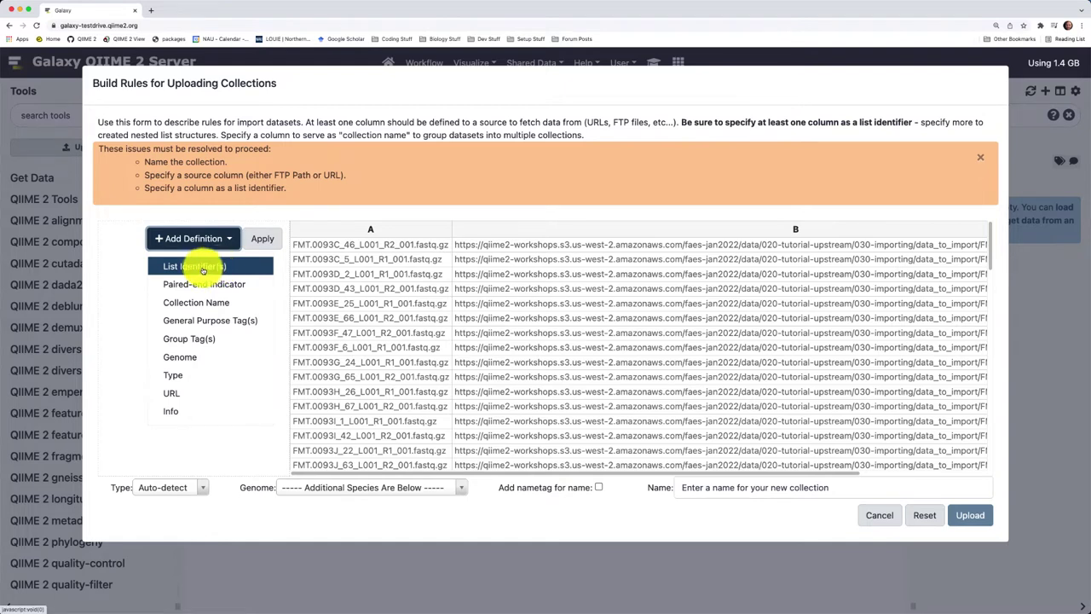
{"action": "left_click", "coordinate": [202, 268]}
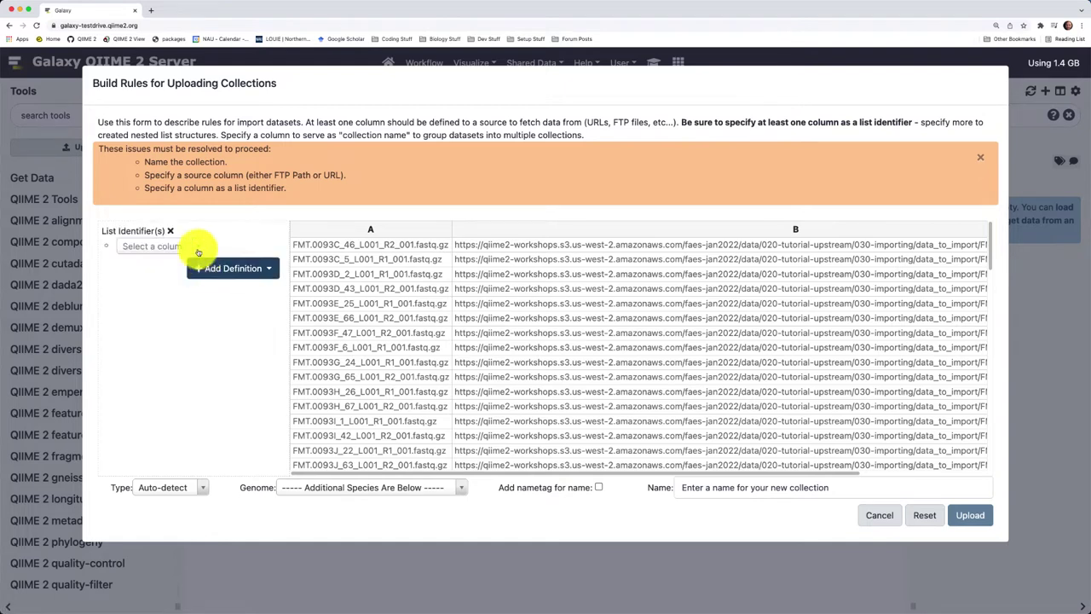
{"action": "left_click", "coordinate": [167, 248]}
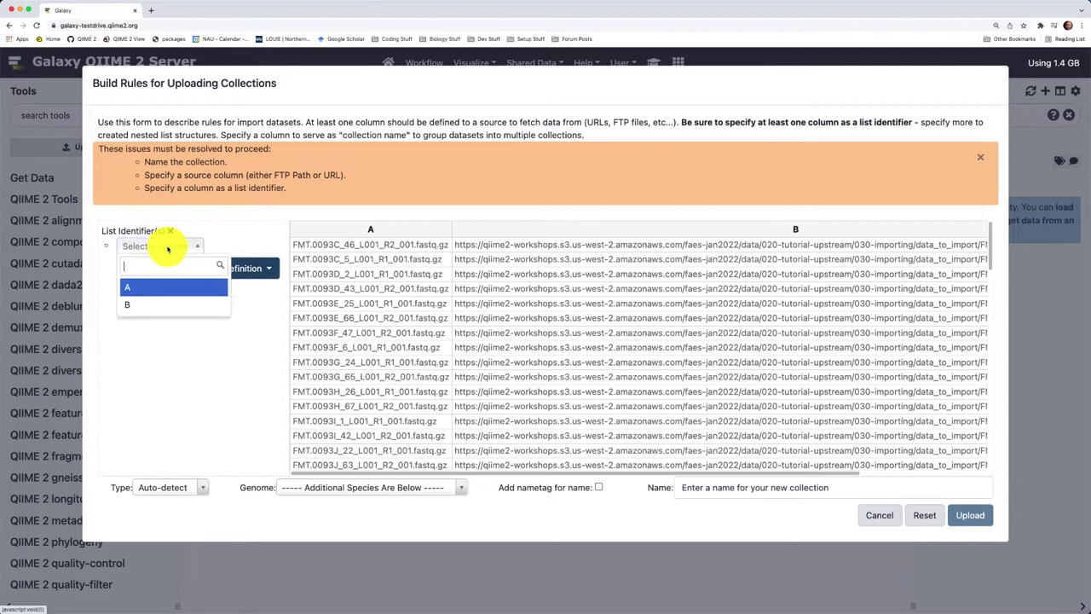
{"action": "left_click", "coordinate": [147, 292]}
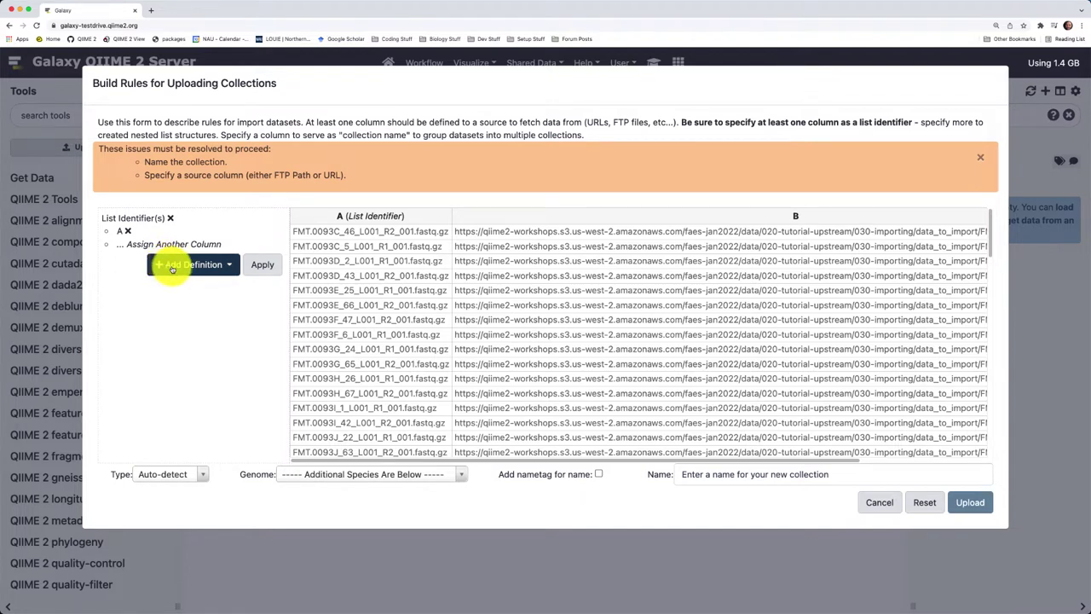
- Add a URL column definition pointing to column B
{"action": "left_click", "coordinate": [172, 268]}
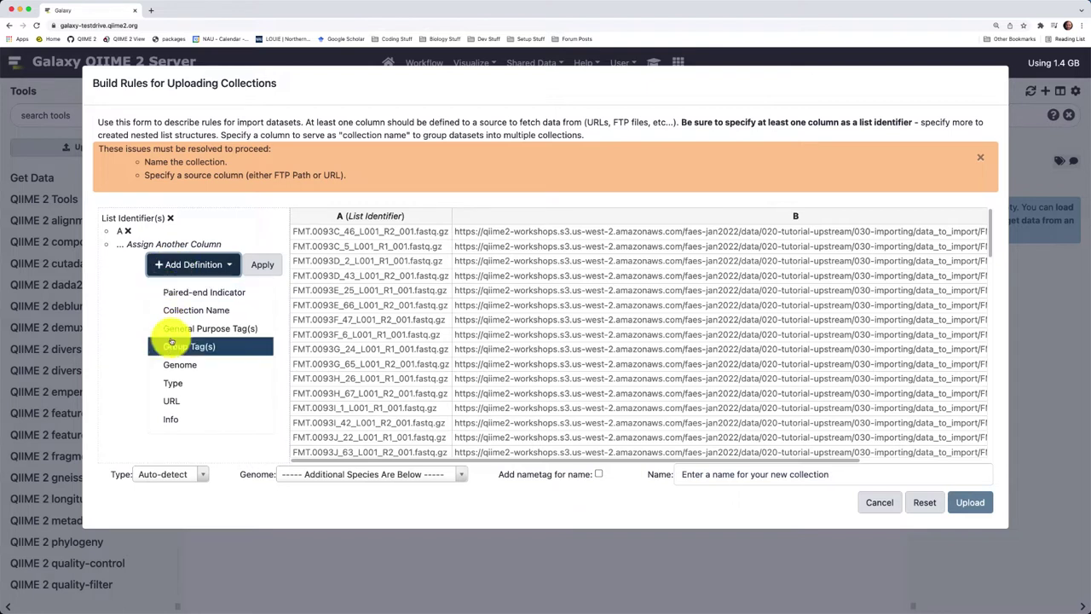
{"action": "left_click", "coordinate": [174, 403]}
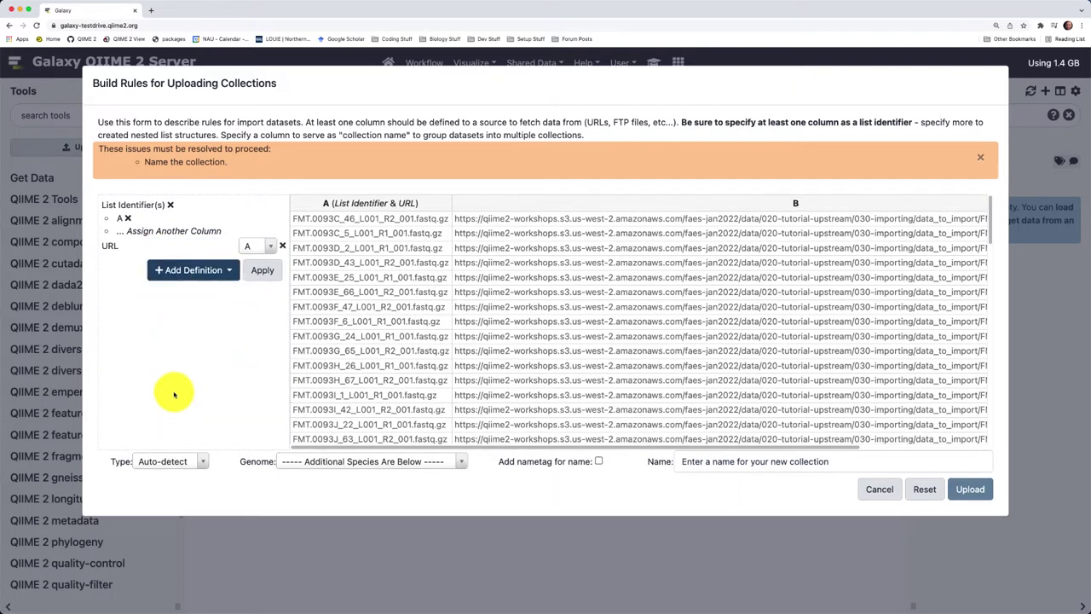
{"action": "left_click", "coordinate": [254, 248]}
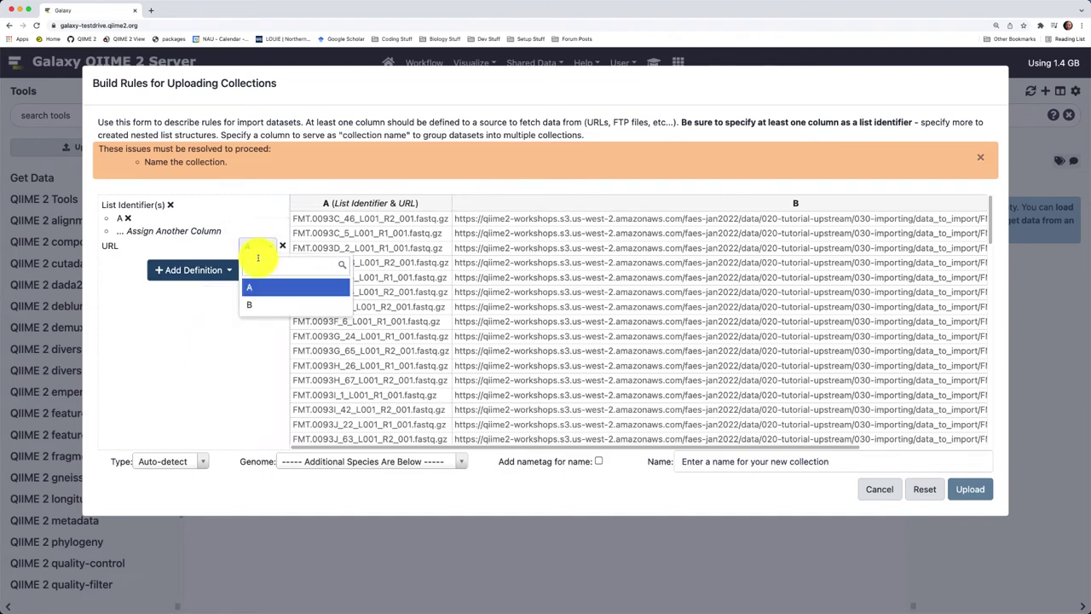
{"action": "left_click", "coordinate": [261, 307]}
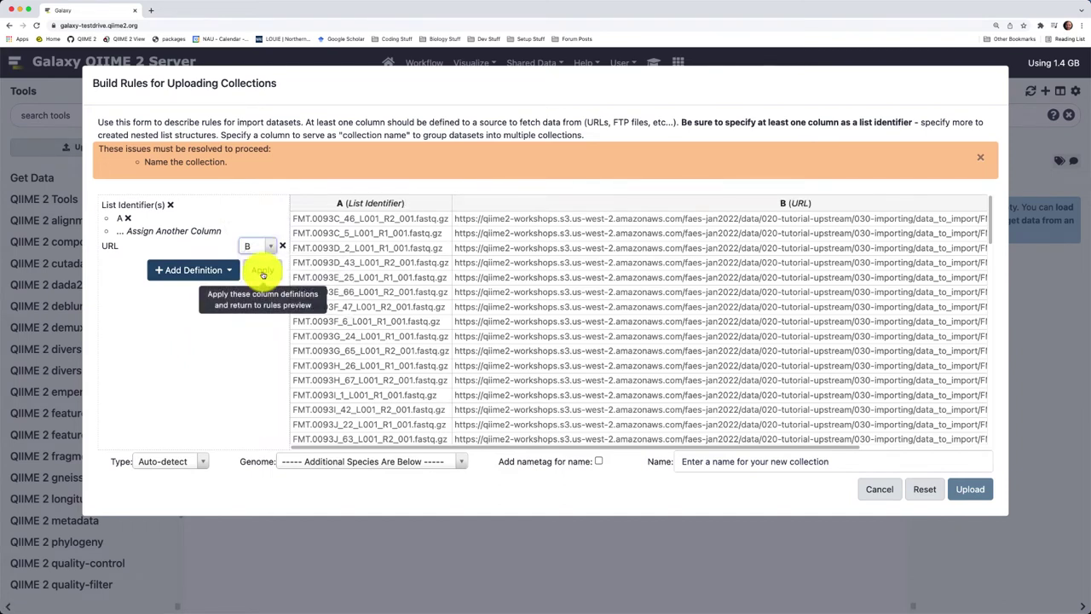
- Apply the column A identifier and column B URL definitions to the rules
{"action": "left_click", "coordinate": [264, 271]}
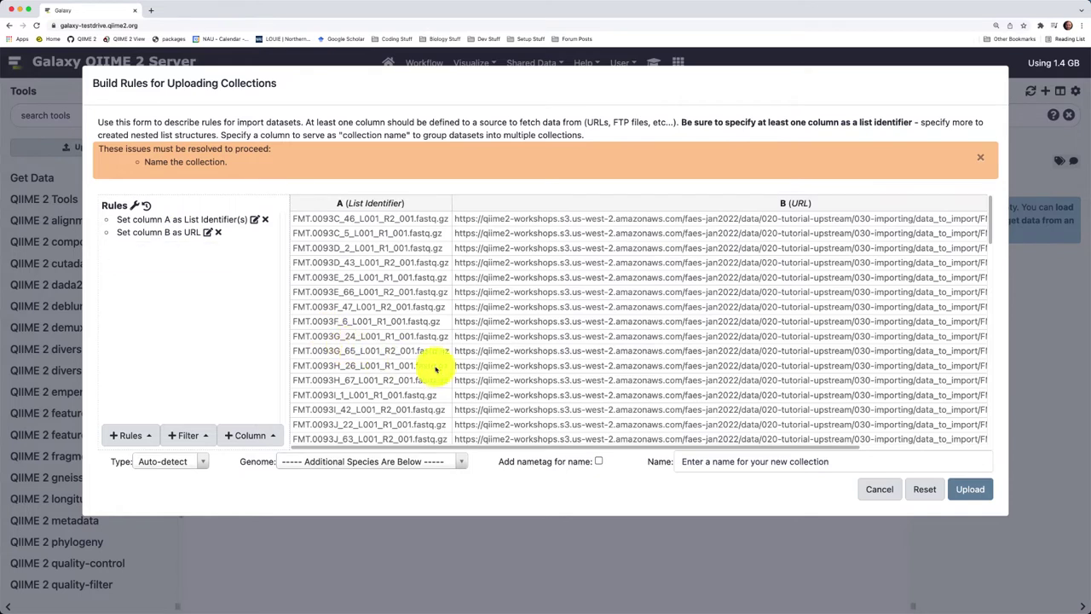
{"action": "left_click", "coordinate": [734, 461]}
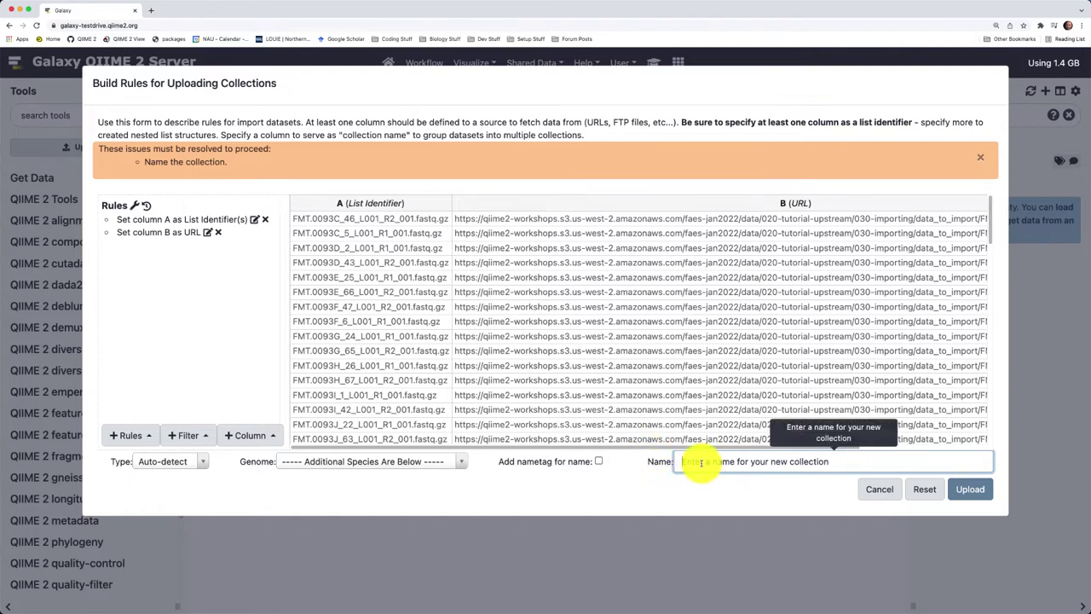
- Paste data_to_import:sequences into the collection Name field
{"action": "right_click", "coordinate": [702, 465]}
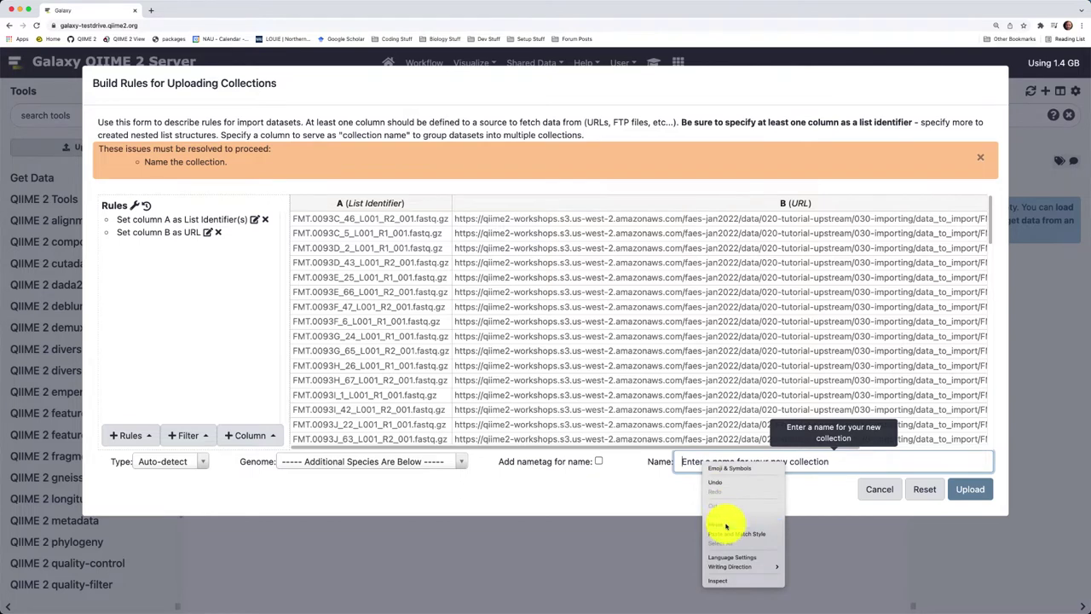
{"action": "left_click", "coordinate": [721, 522]}
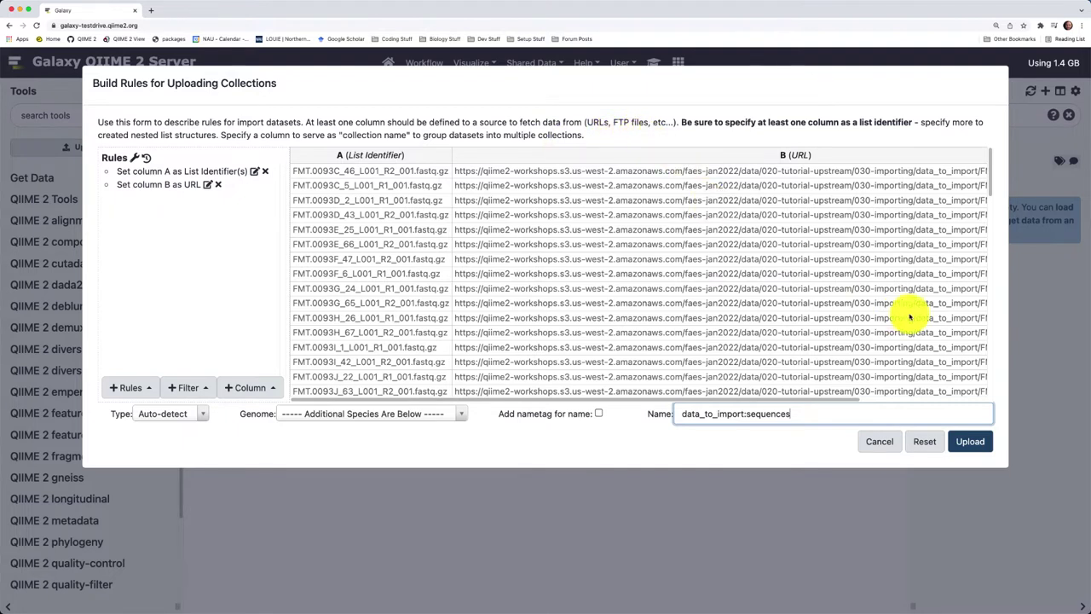
- Upload the rules-built collection and dismiss the collection-creation notice
{"action": "left_click", "coordinate": [961, 442]}
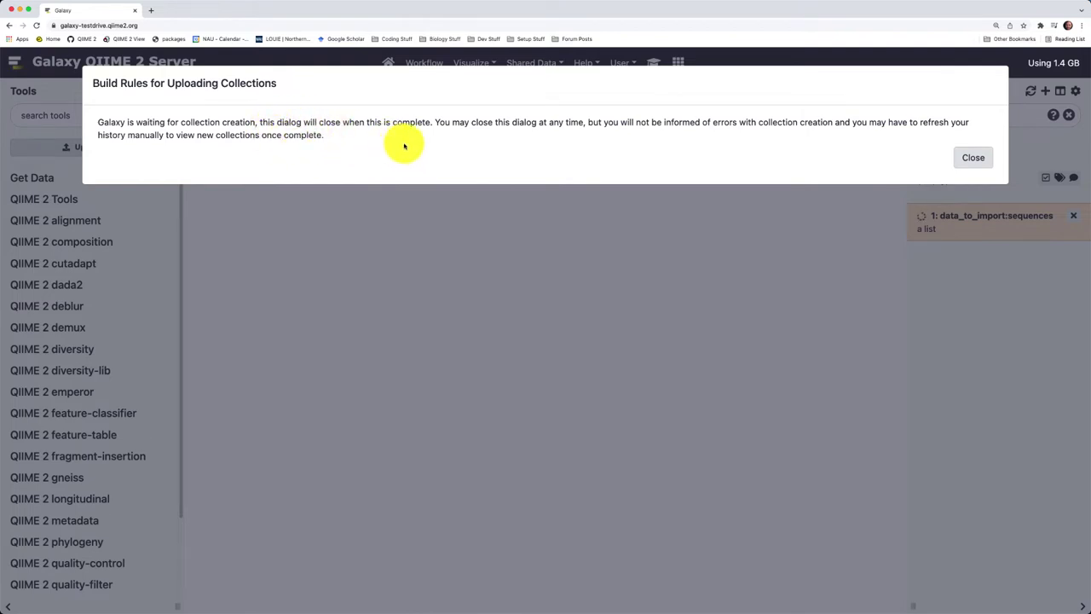
{"action": "left_click", "coordinate": [967, 158]}
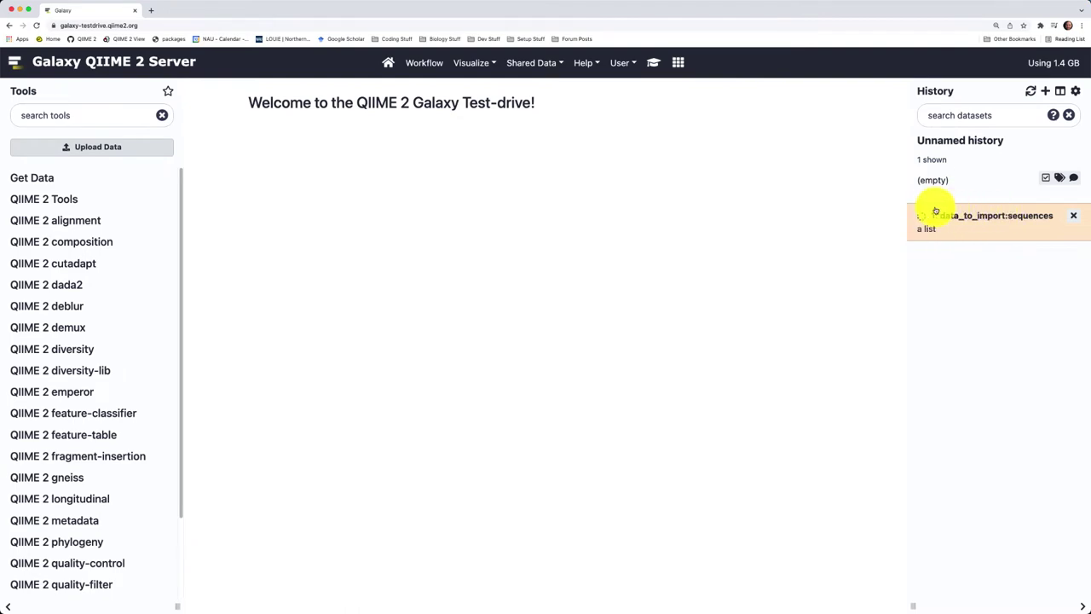
{"action": "key", "text": "super+Tab"}
{"action": "scroll", "coordinate": [623, 312], "scroll_direction": "down", "scroll_amount": 2}
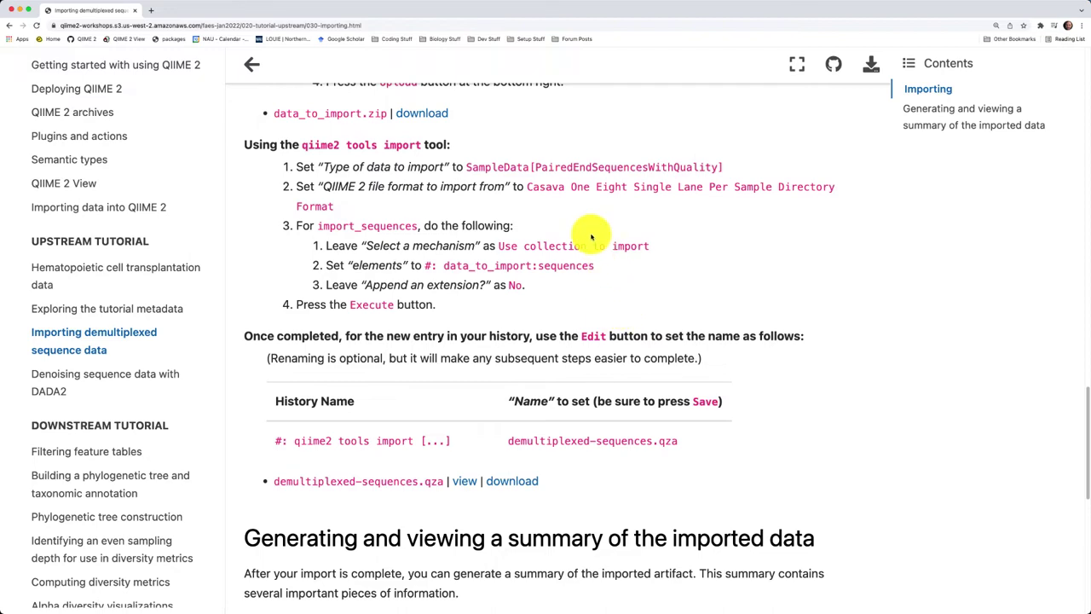
{"action": "scroll", "coordinate": [590, 237], "scroll_direction": "down", "scroll_amount": 1}
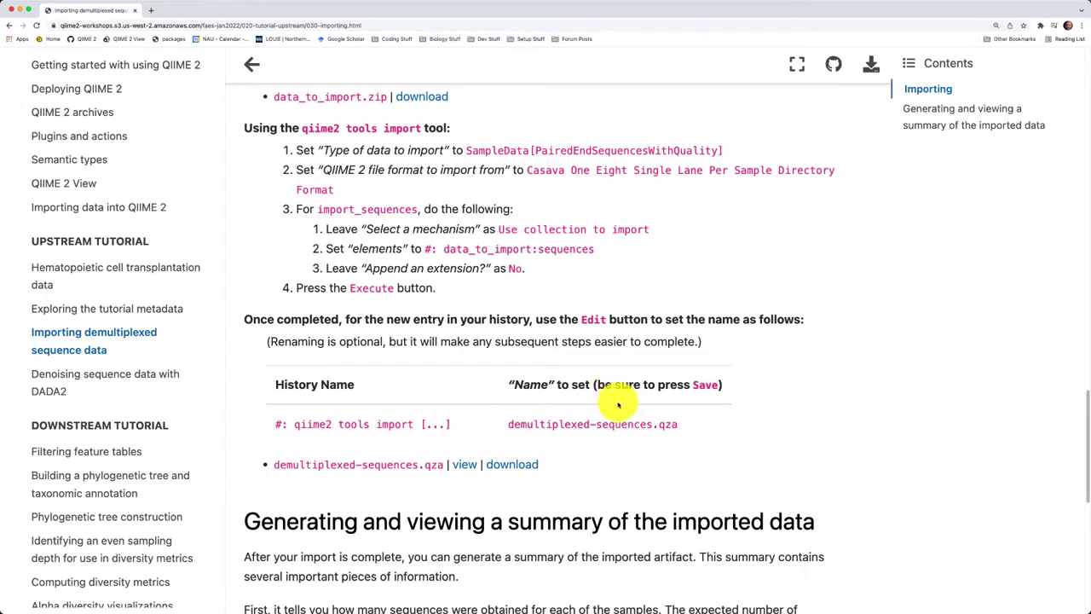
{"action": "key", "text": "super+grave"}
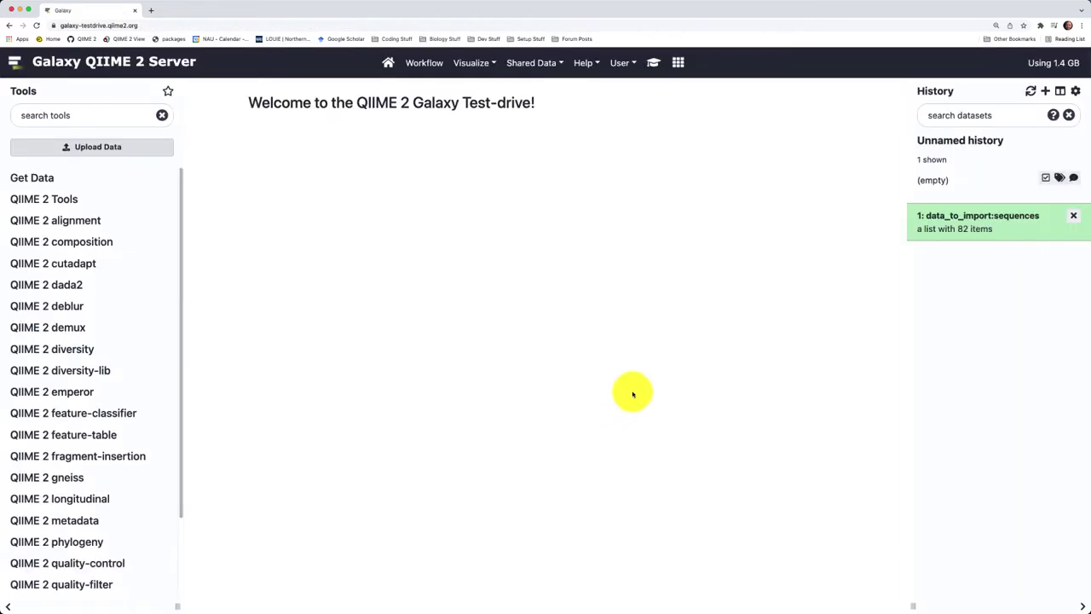
- Open qiime2 tools import from the QIIME 2 Tools section
{"action": "left_click", "coordinate": [69, 203]}
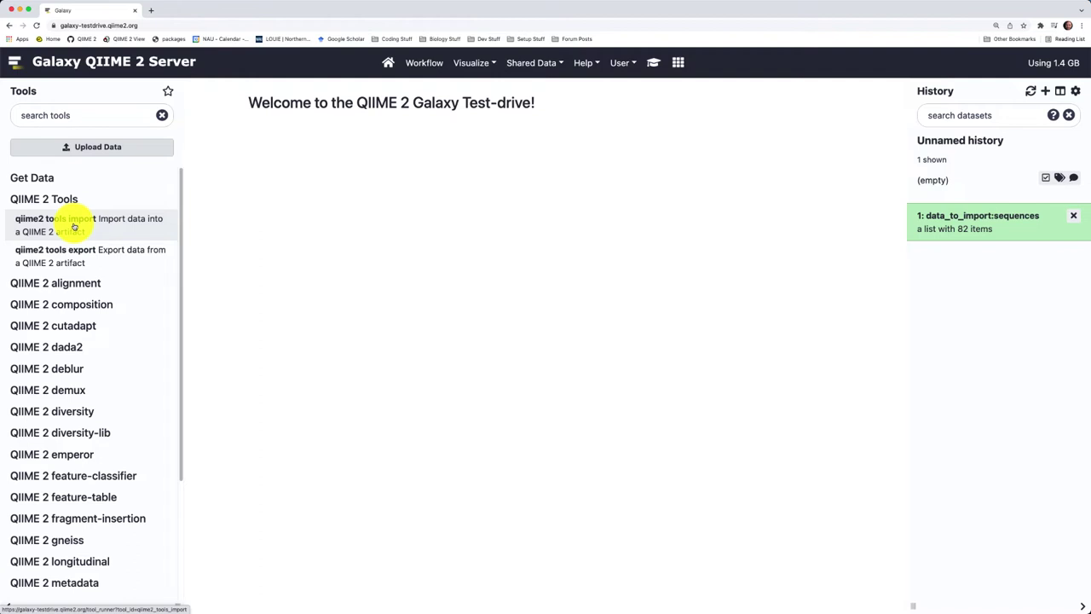
{"action": "left_click", "coordinate": [74, 226]}
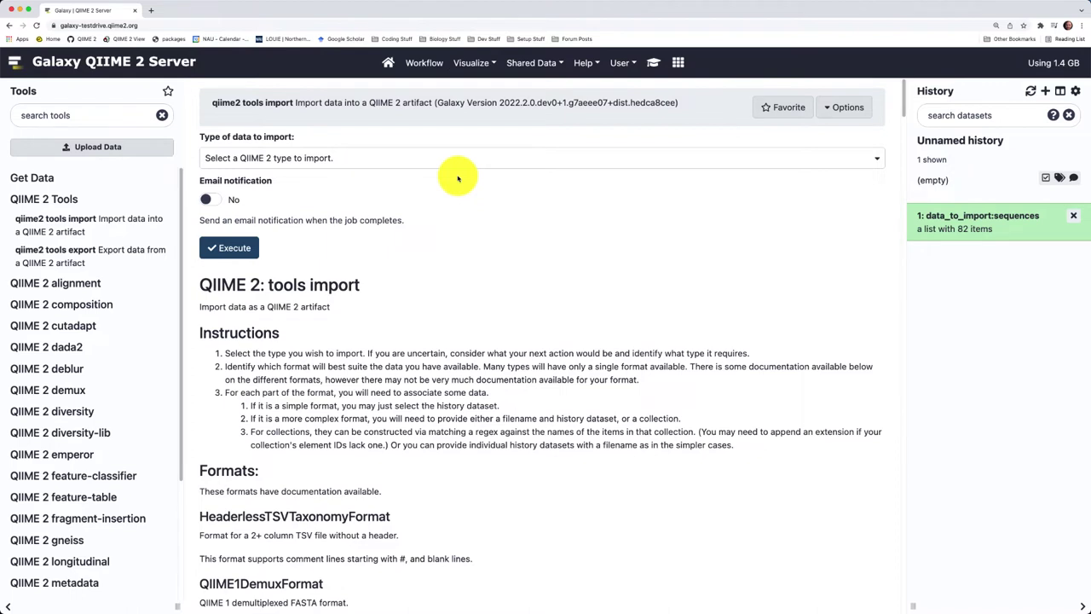
- Set the QIIME 2 import data type to SampleData[PairedEndSequencesWithQuality]
{"action": "left_click", "coordinate": [370, 161]}
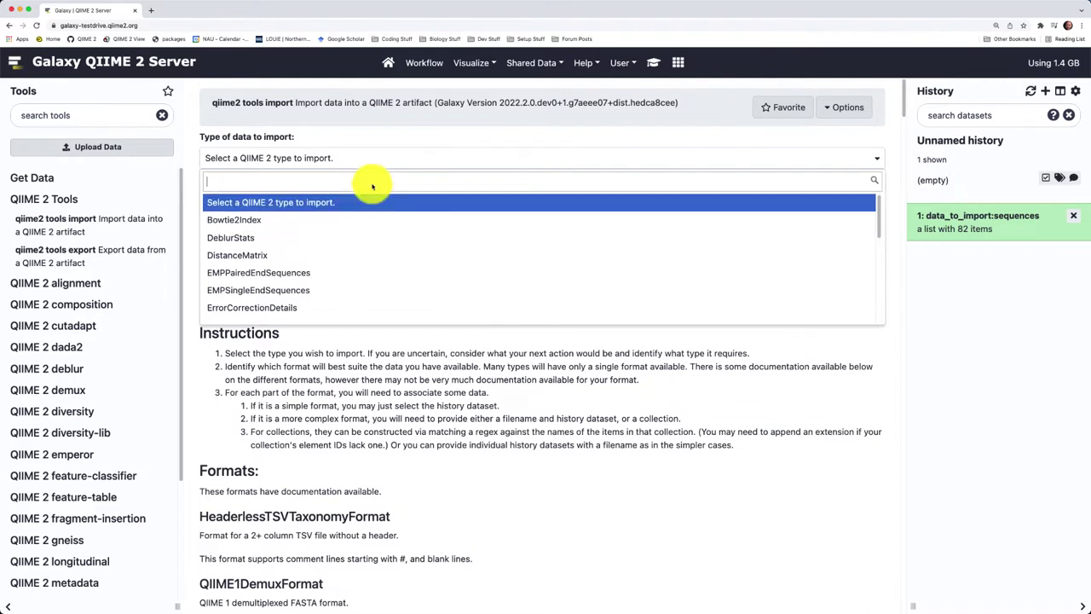
{"action": "scroll", "coordinate": [373, 257], "scroll_direction": "down", "scroll_amount": 1}
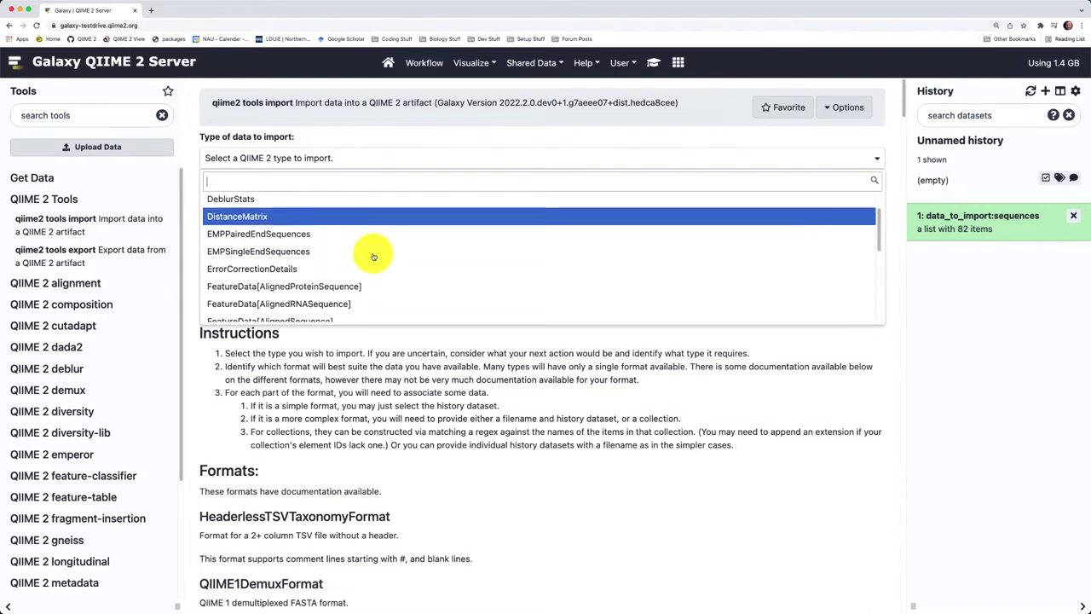
{"action": "key", "text": "Down"}
{"action": "key", "text": "Down"}
{"action": "key", "text": "Down"}
{"action": "key", "text": "Down"}
{"action": "key", "text": "Down"}
{"action": "key", "text": "Down"}
{"action": "key", "text": "Down"}
{"action": "key", "text": "Down"}
{"action": "key", "text": "Down"}
{"action": "key", "text": "Down"}
{"action": "key", "text": "Down"}
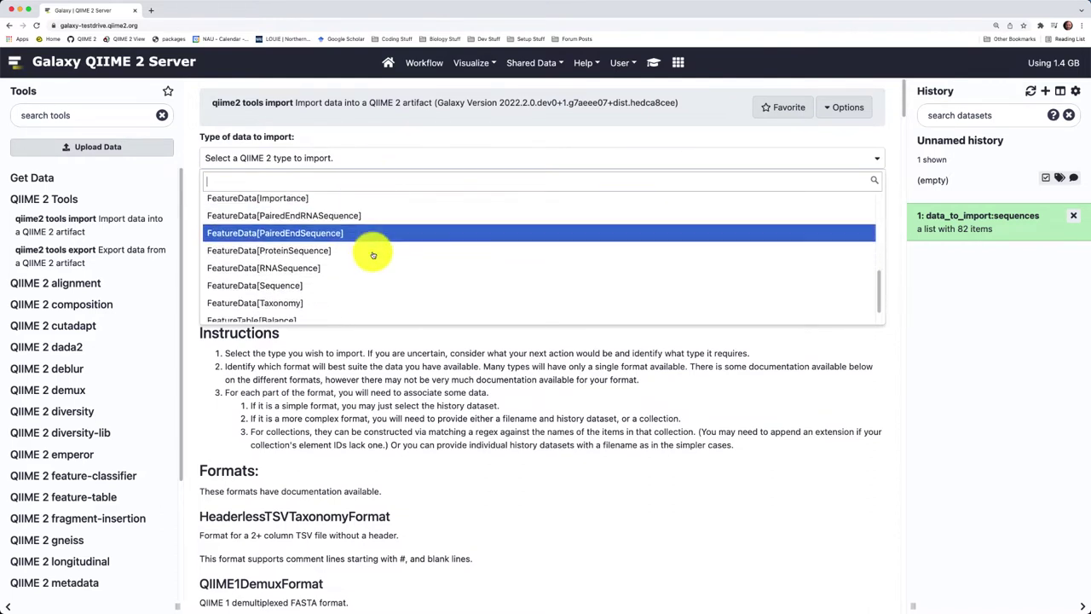
{"action": "scroll", "coordinate": [373, 255], "scroll_direction": "down", "scroll_amount": 4}
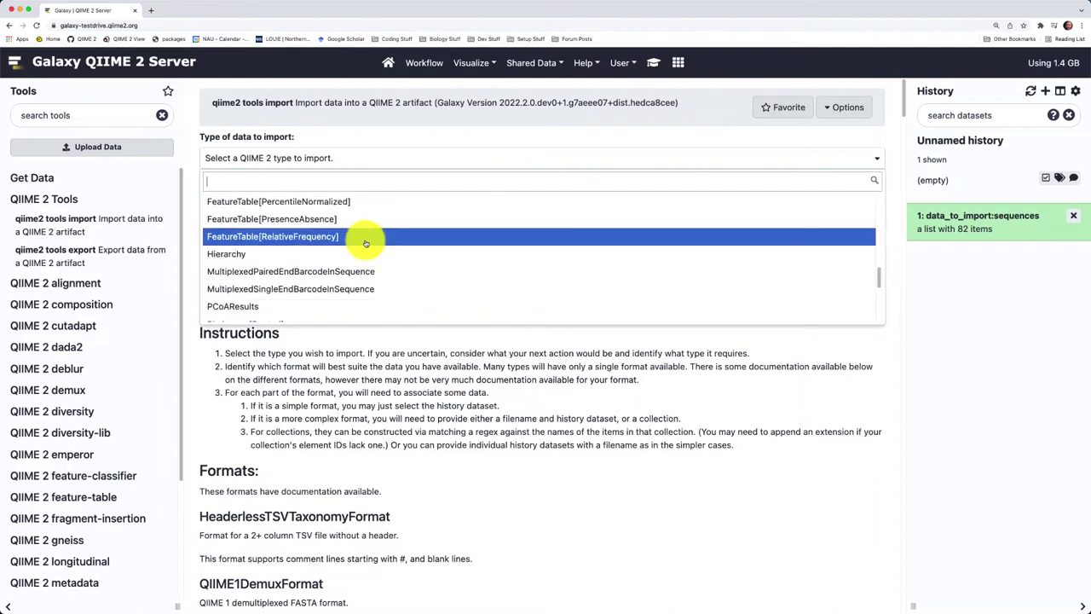
{"action": "type", "text": "sa"}
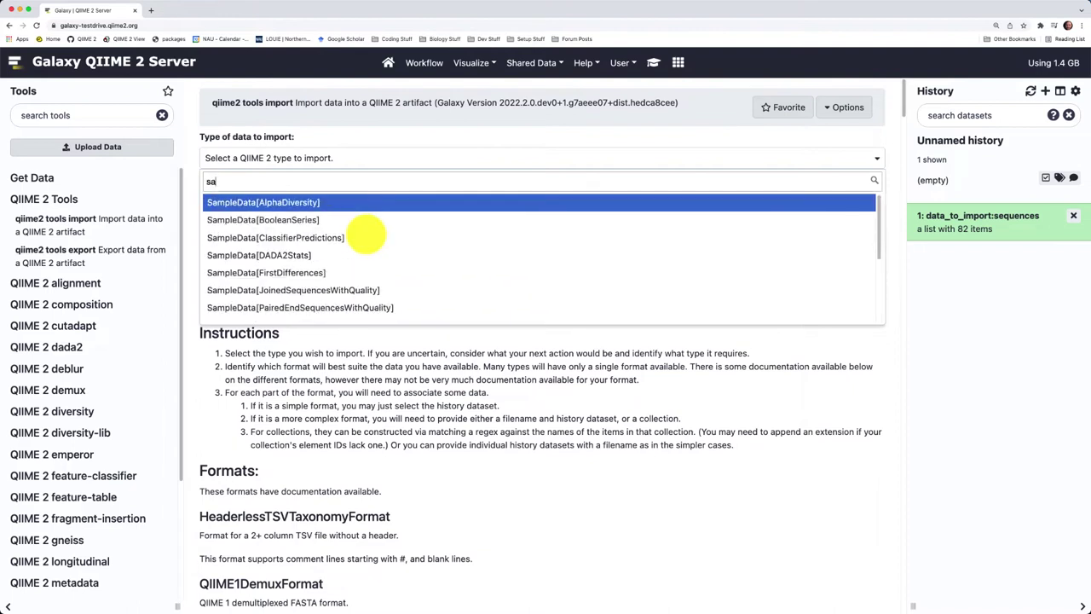
{"action": "key", "text": "Down"}
{"action": "key", "text": "Down"}
{"action": "key", "text": "Down"}
{"action": "key", "text": "Down"}
{"action": "key", "text": "Down"}
{"action": "key", "text": "Down"}
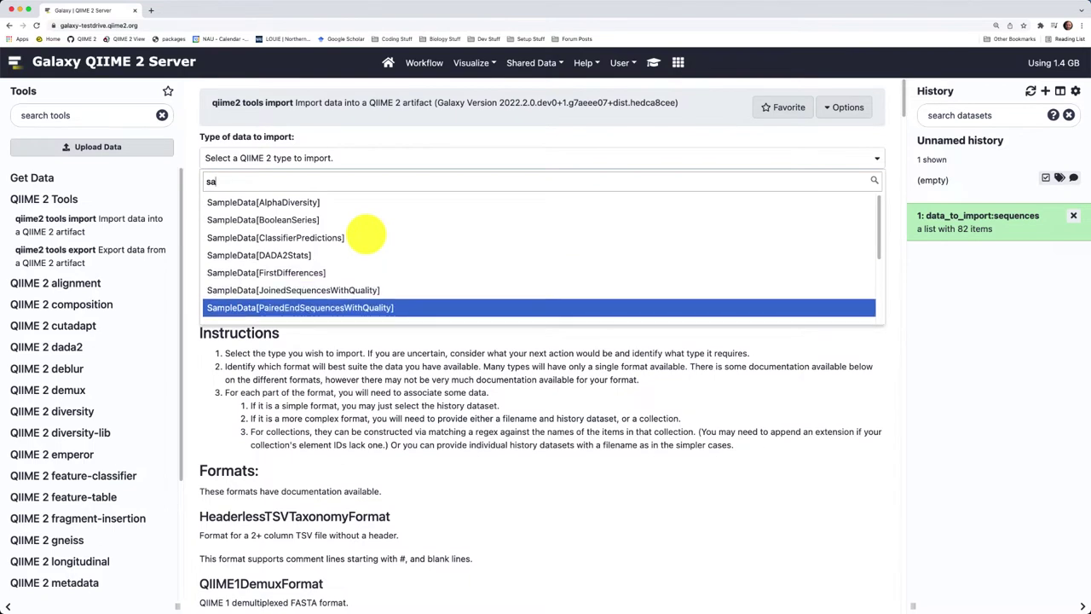
{"action": "left_click", "coordinate": [305, 312]}
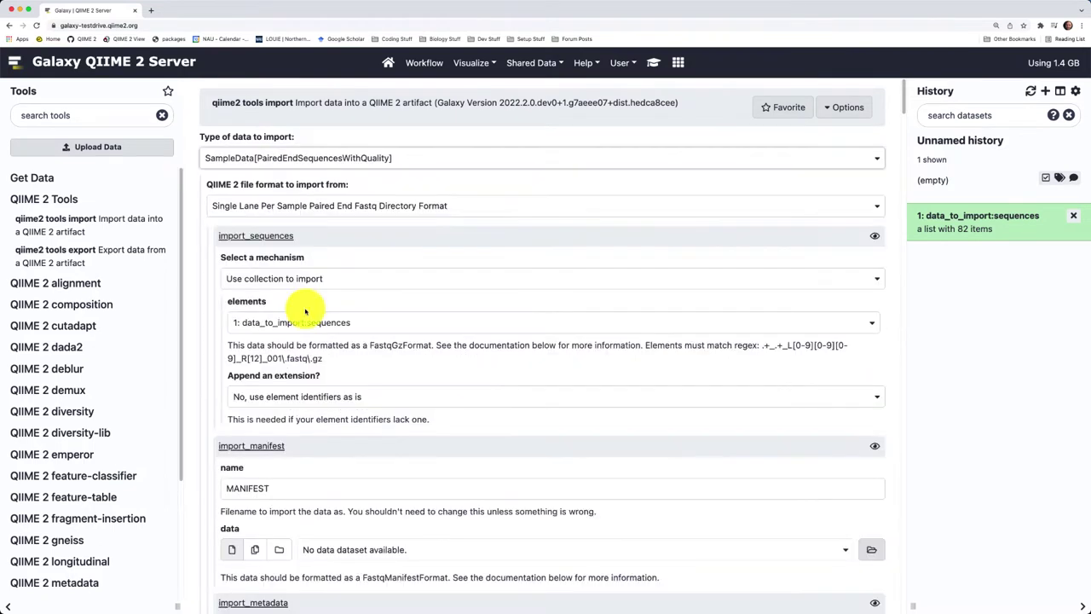
- Choose Casava One Eight Single Lane Per Sample Directory Format as the import file format
{"action": "left_click", "coordinate": [330, 211]}
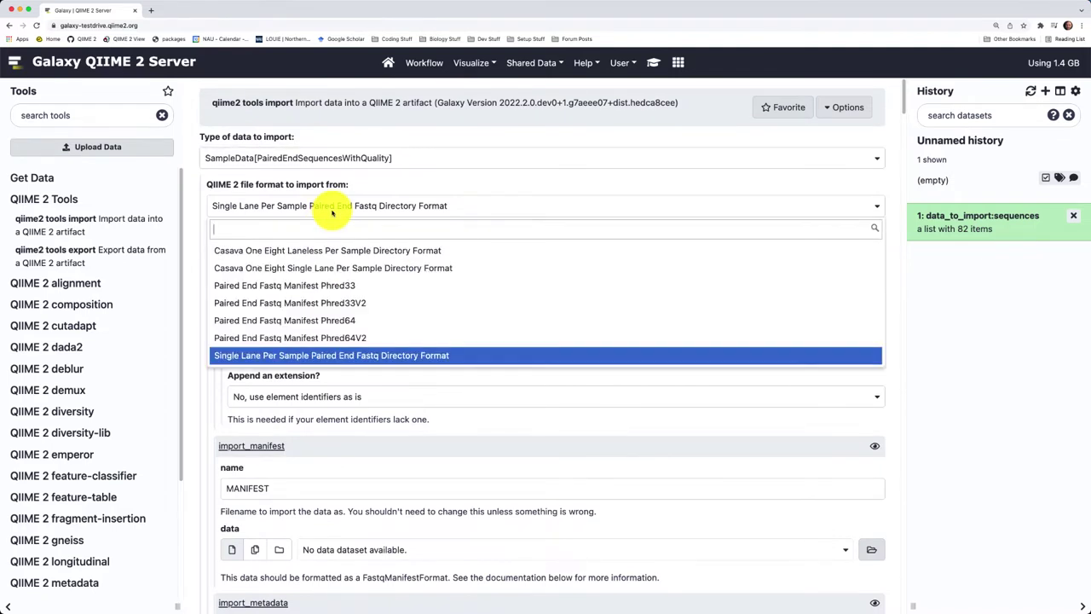
{"action": "type", "text": "cas"}
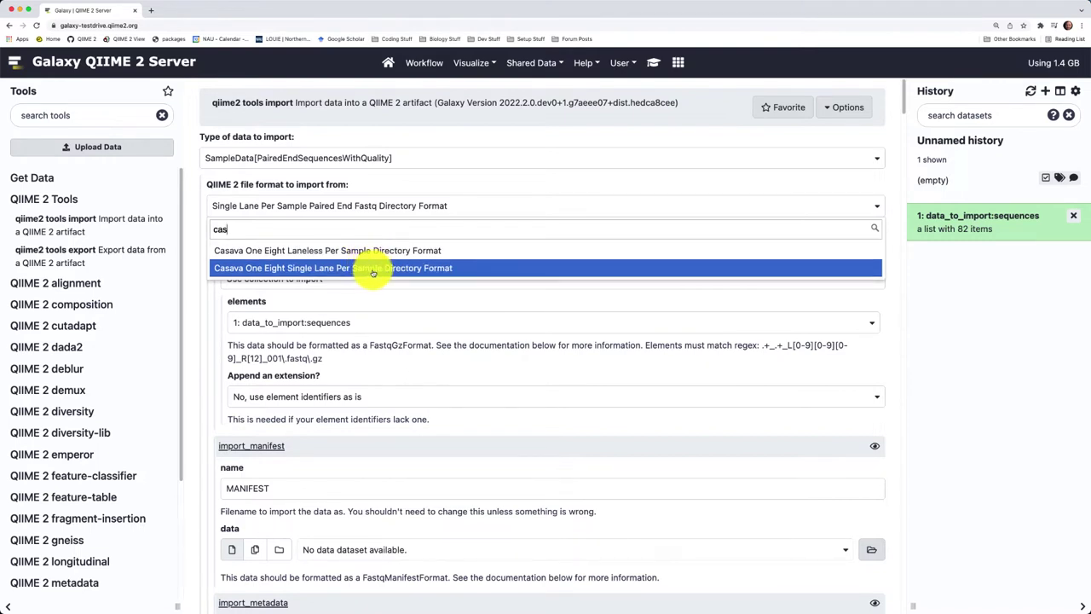
{"action": "left_click", "coordinate": [372, 269]}
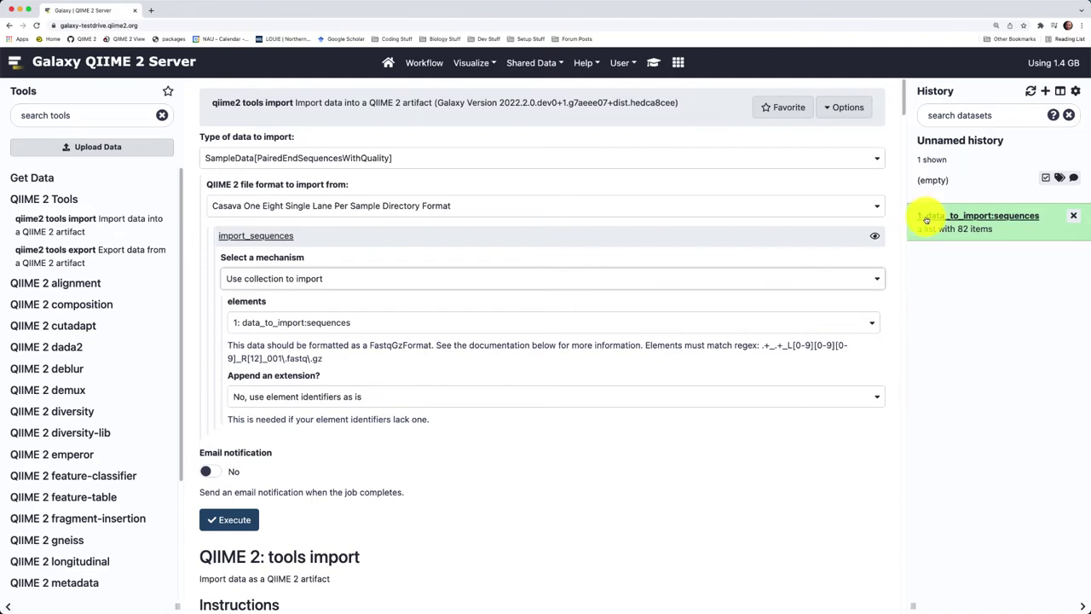
{"action": "scroll", "coordinate": [313, 351], "scroll_direction": "down", "scroll_amount": 1}
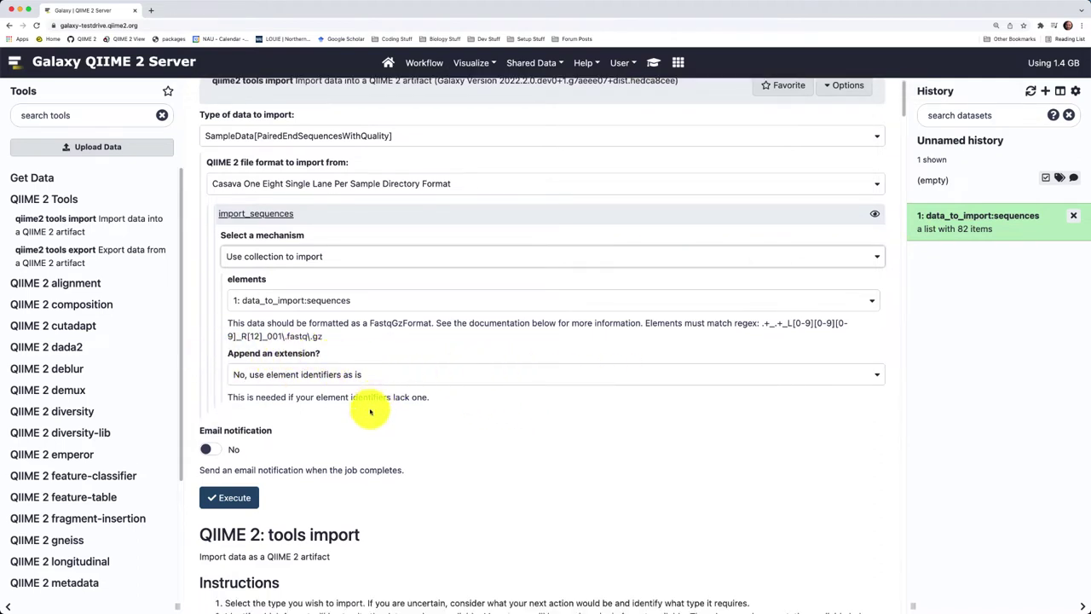
{"action": "scroll", "coordinate": [341, 450], "scroll_direction": "down", "scroll_amount": 2}
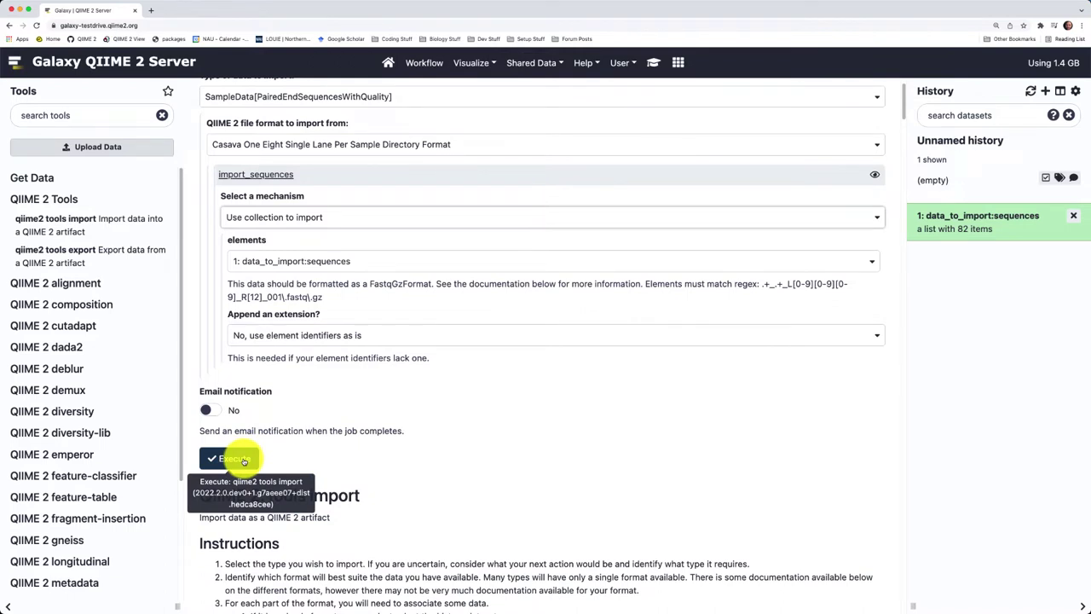
- Execute the import, then rename history item 84 to demultiplexed-sequences.qza
{"action": "left_click", "coordinate": [243, 460]}
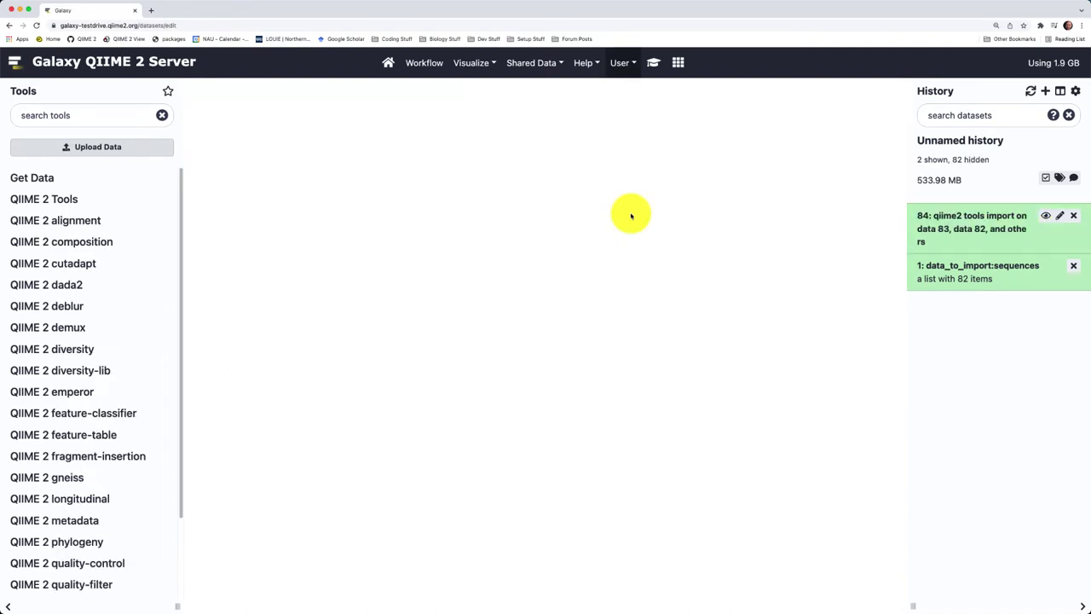
{"action": "left_click", "coordinate": [1057, 221]}
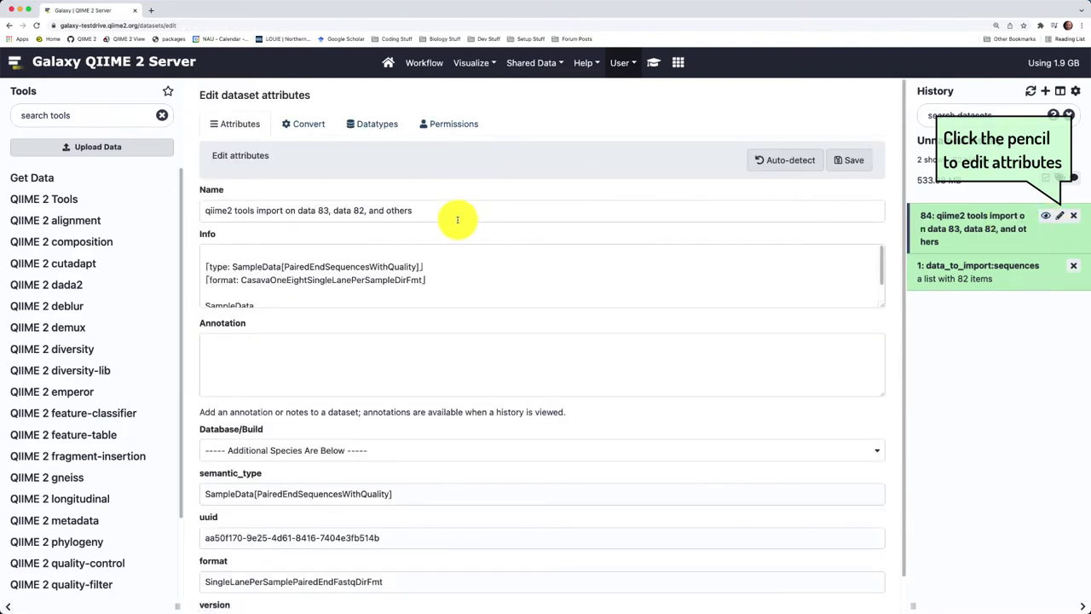
{"action": "left_click_drag", "start_coordinate": [457, 220], "coordinate": [133, 196]}
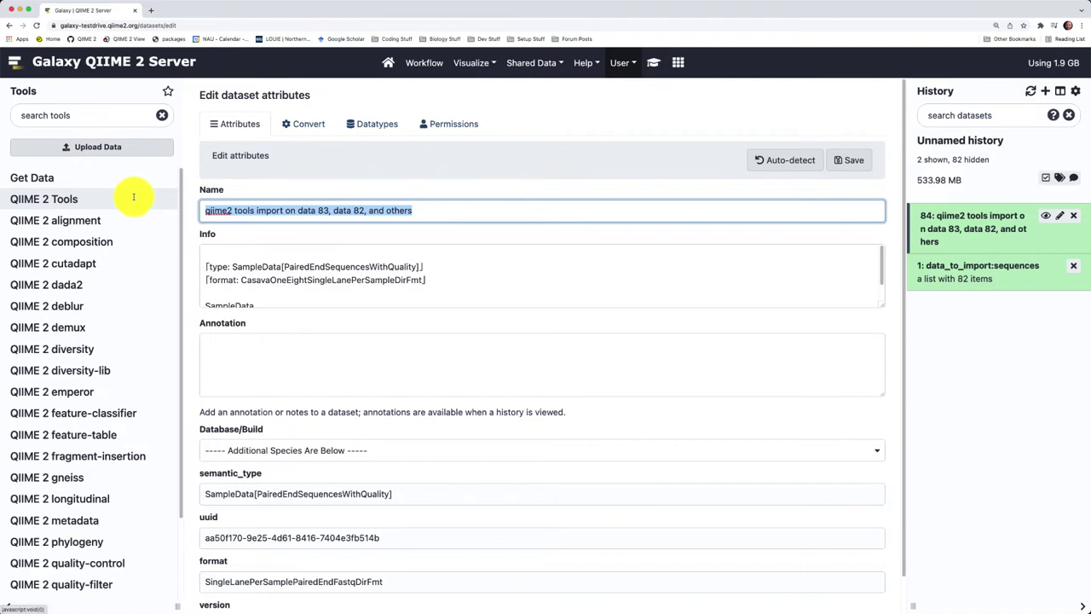
{"action": "type", "text": "demultiplexed-sequences.qza"}
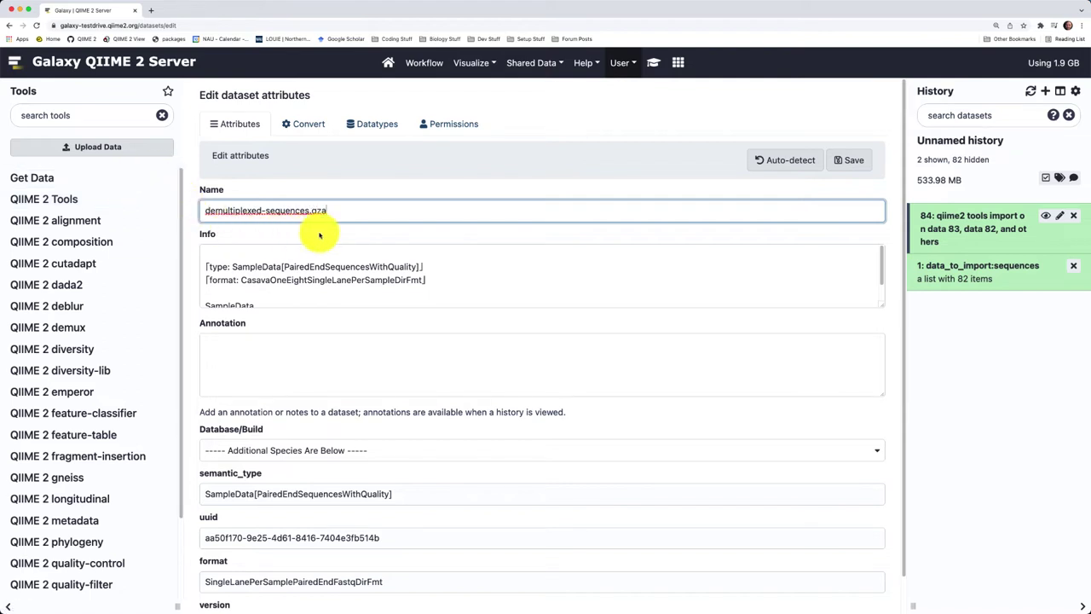
{"action": "left_click", "coordinate": [852, 163]}
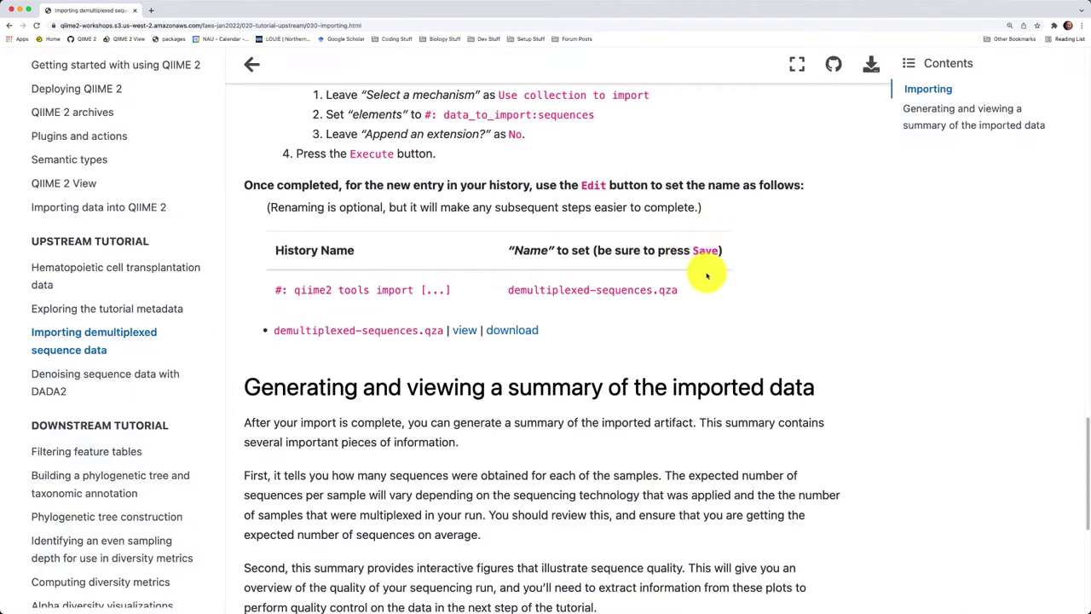
- Scroll the tutorial to the 'Generating and viewing a summary' section, then return to Galaxy
{"action": "scroll", "coordinate": [713, 279], "scroll_direction": "down", "scroll_amount": 3}
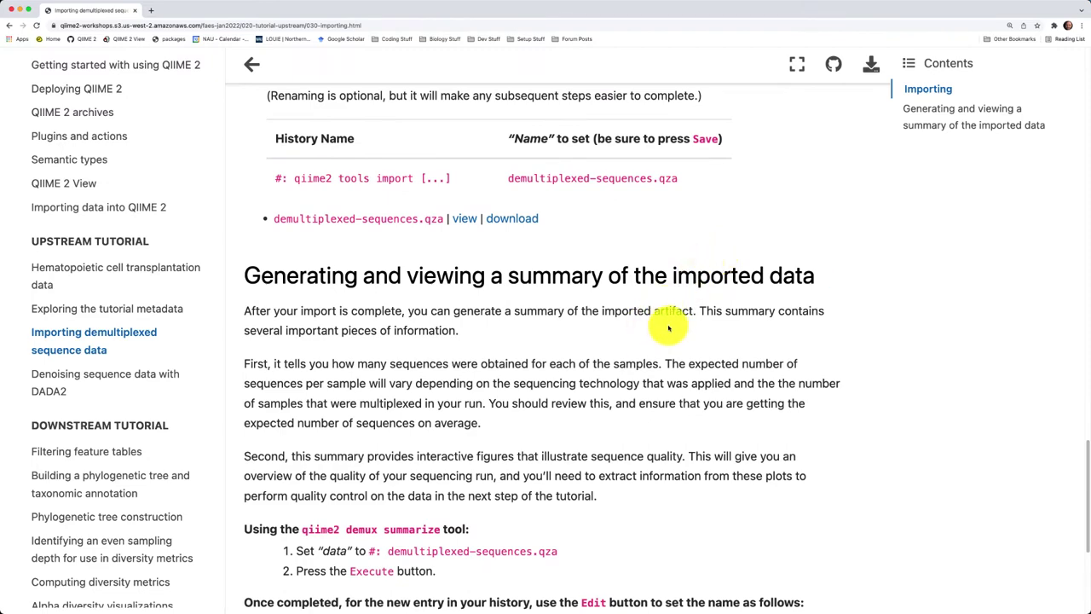
{"action": "scroll", "coordinate": [657, 273], "scroll_direction": "down", "scroll_amount": 1}
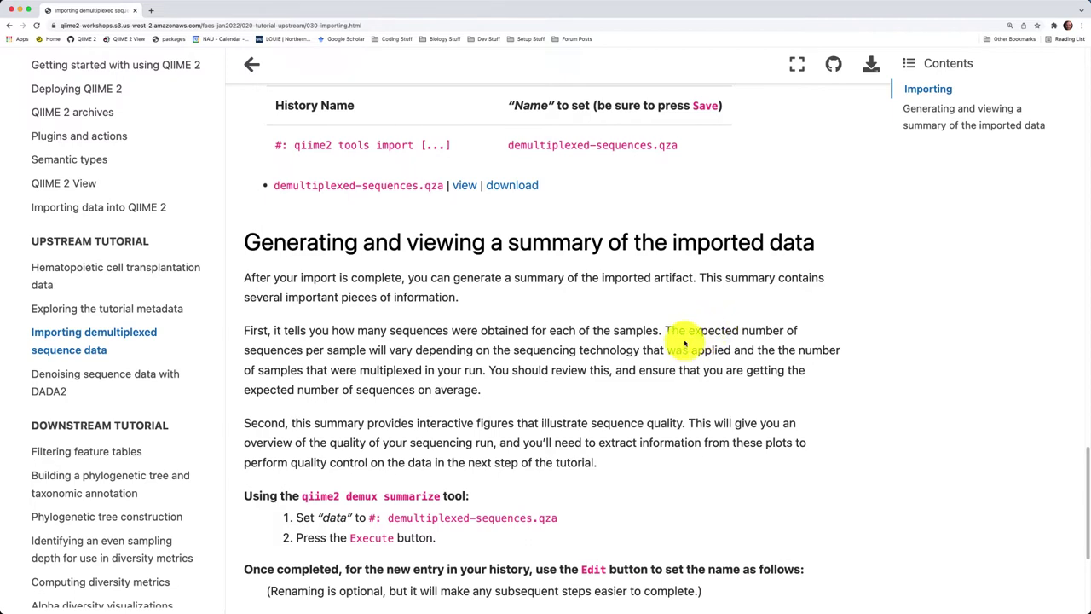
{"action": "scroll", "coordinate": [686, 344], "scroll_direction": "down", "scroll_amount": 5}
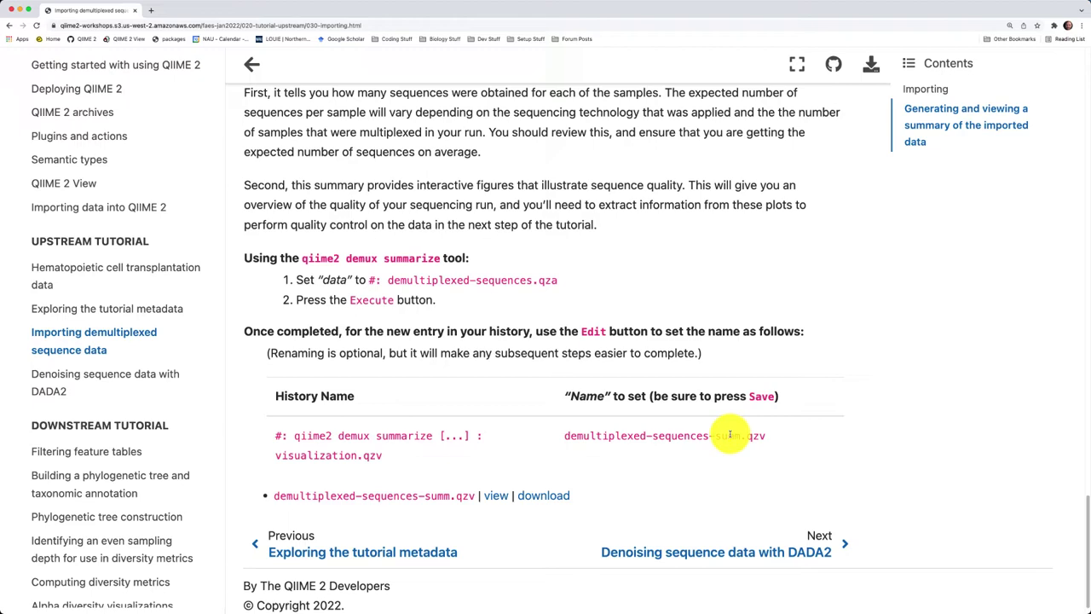
{"action": "key", "text": "super+grave"}
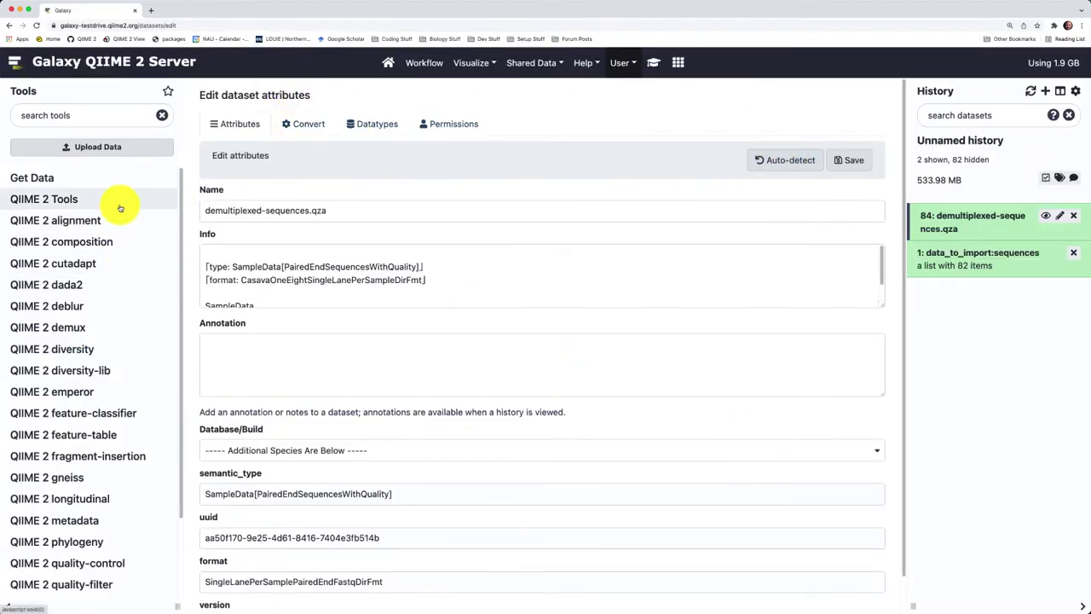
- Run qiime2 demux summarize from the QIIME 2 demux tools on 84: demultiplexed-sequences.qza
{"action": "scroll", "coordinate": [120, 226], "scroll_direction": "down", "scroll_amount": 1}
{"action": "scroll", "coordinate": [119, 248], "scroll_direction": "down", "scroll_amount": 1}
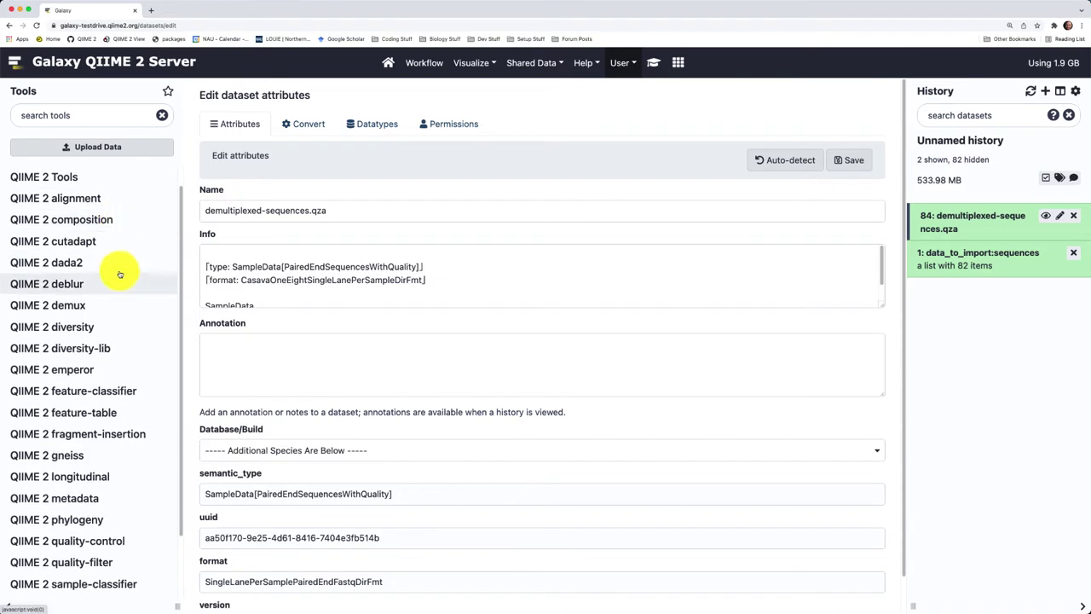
{"action": "left_click", "coordinate": [92, 309]}
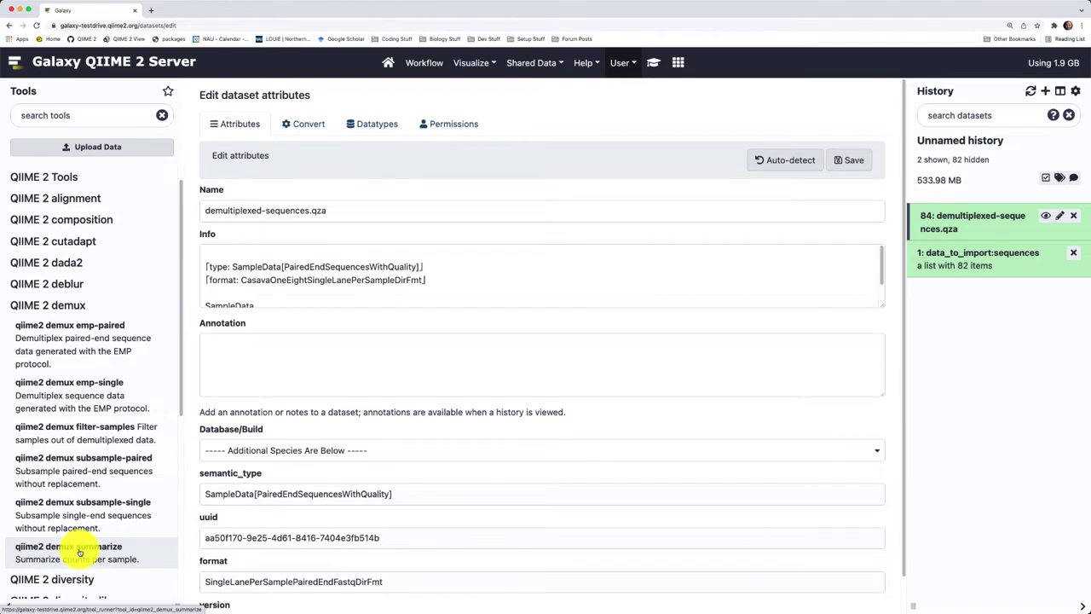
{"action": "left_click", "coordinate": [79, 553]}
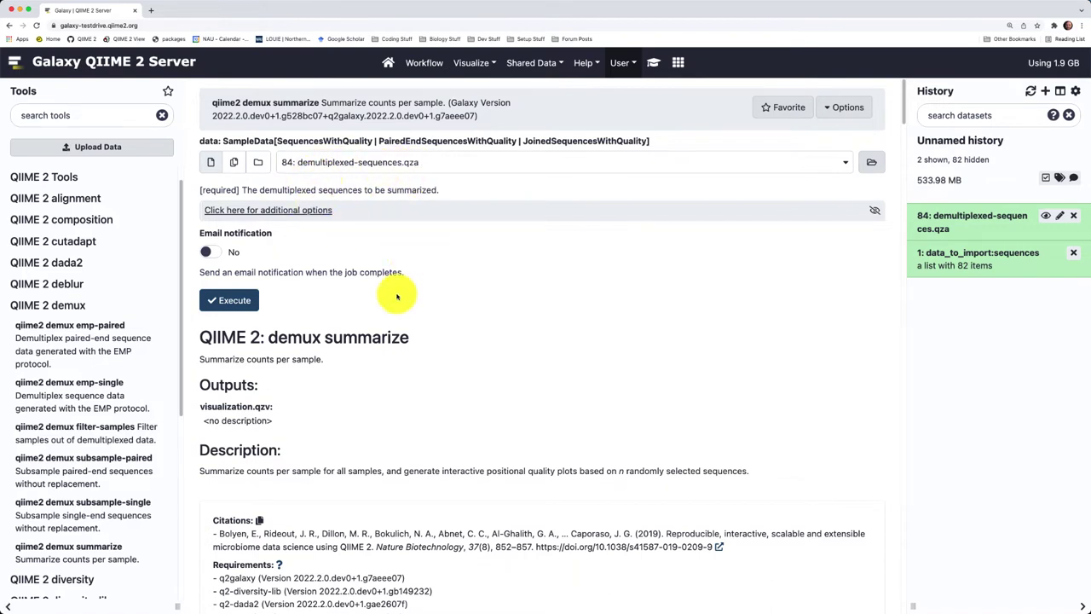
{"action": "left_click", "coordinate": [234, 302]}
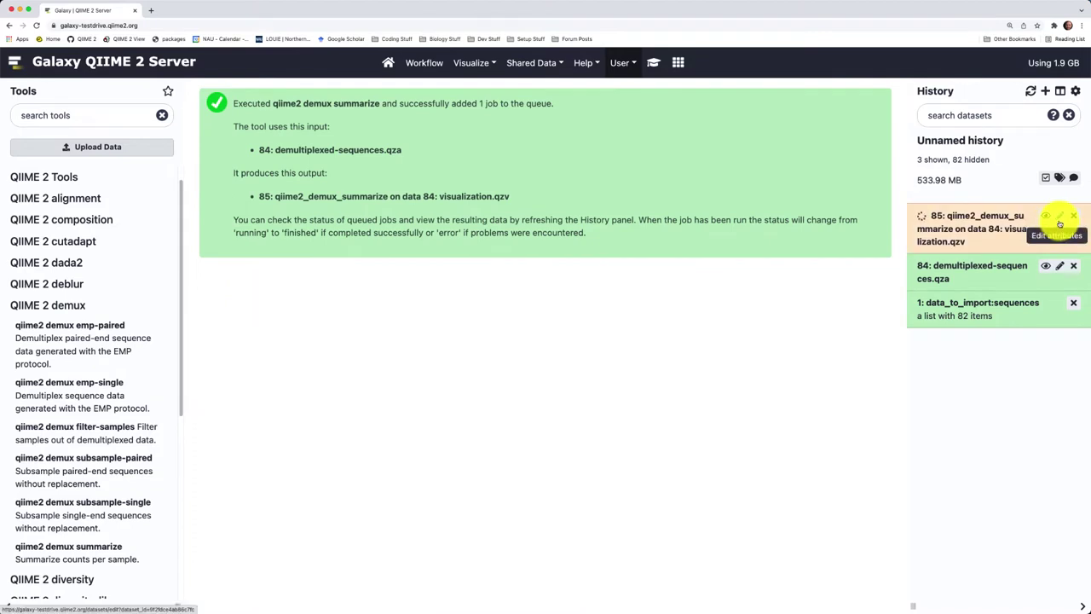
- Rename history item 85 to demultiplexed-sequences-summ.qzv and expand it to show its details
{"action": "left_click", "coordinate": [1059, 220]}
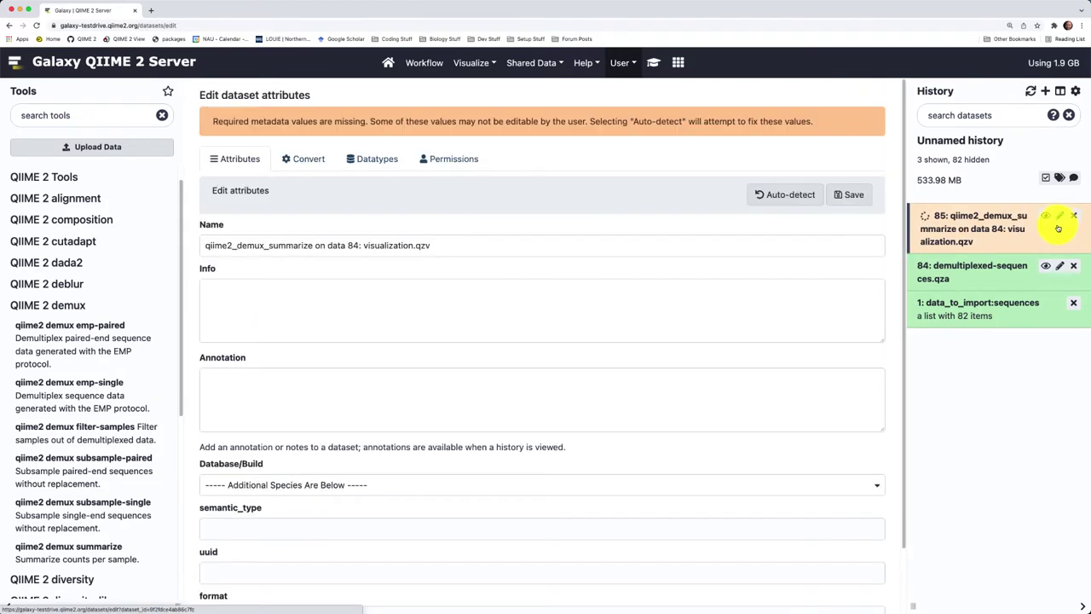
{"action": "triple_click", "coordinate": [480, 246]}
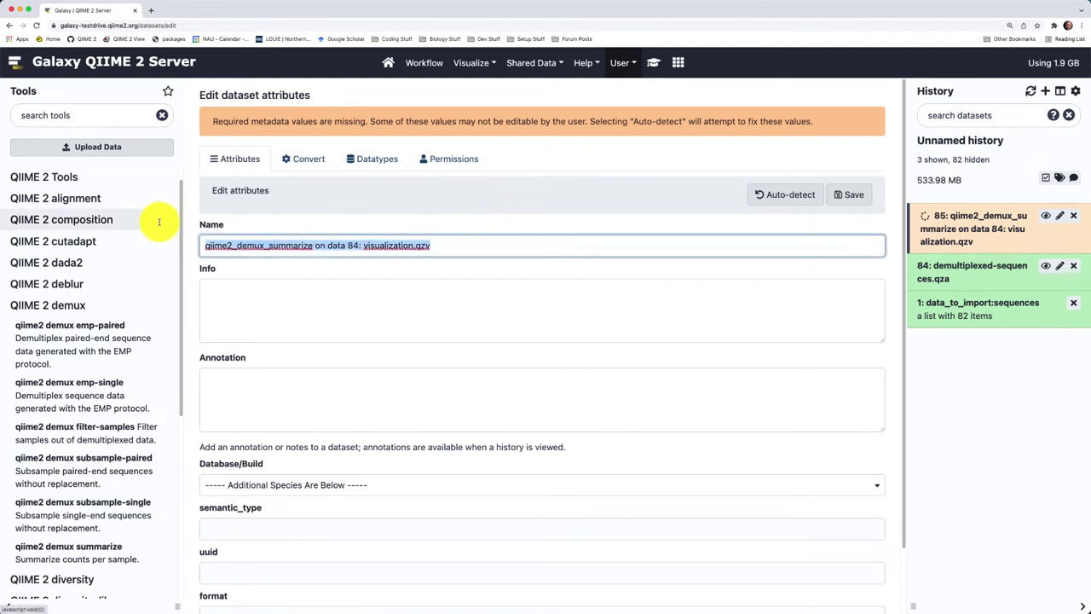
{"action": "type", "text": "demultiplexed-sequences"}
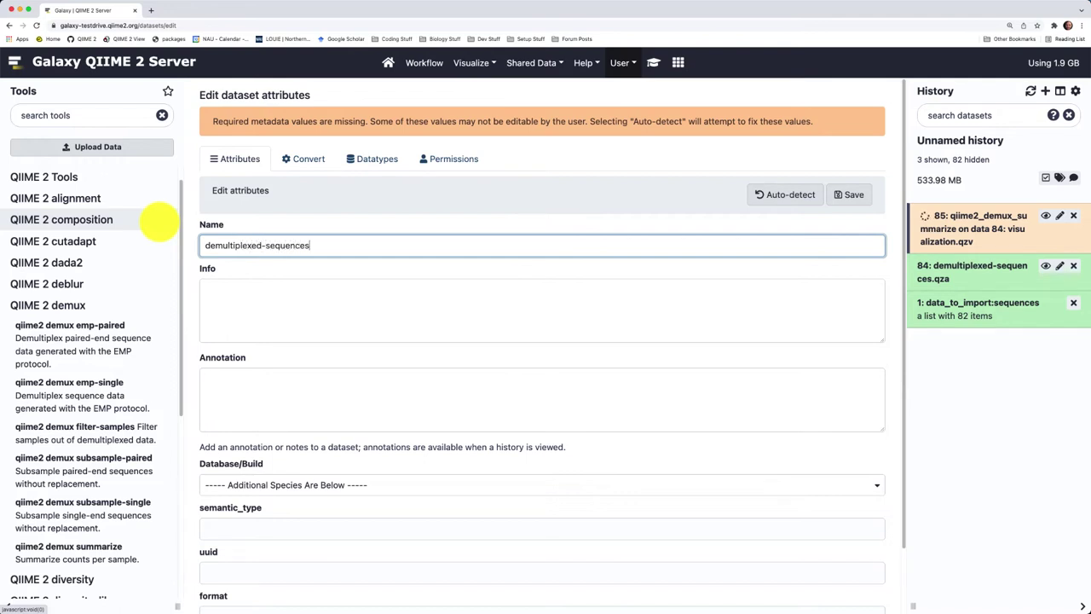
{"action": "type", "text": "-suumm.qzv"}
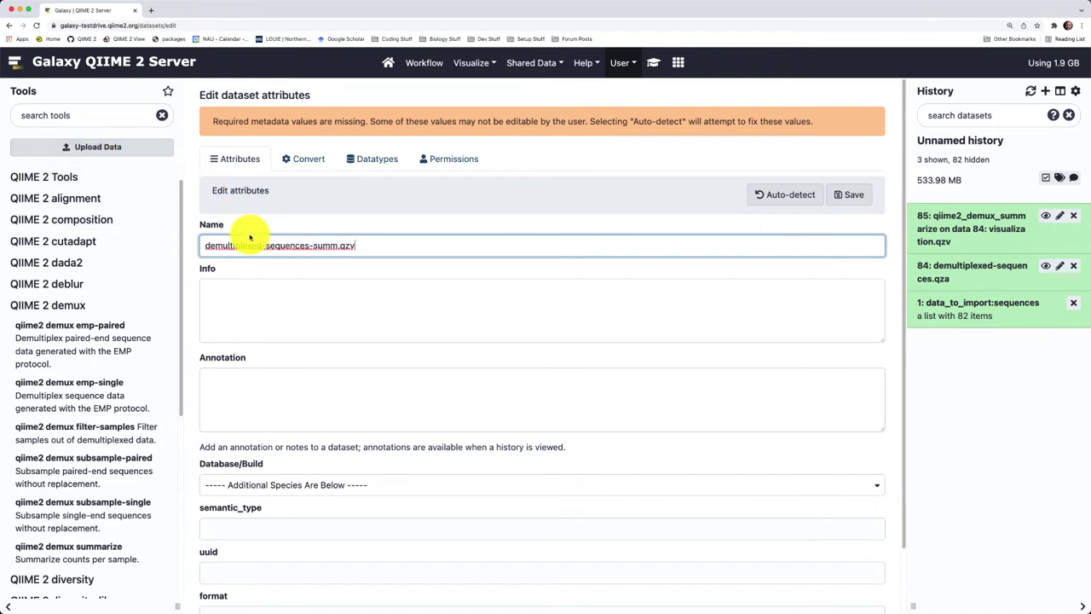
{"action": "left_click", "coordinate": [855, 196]}
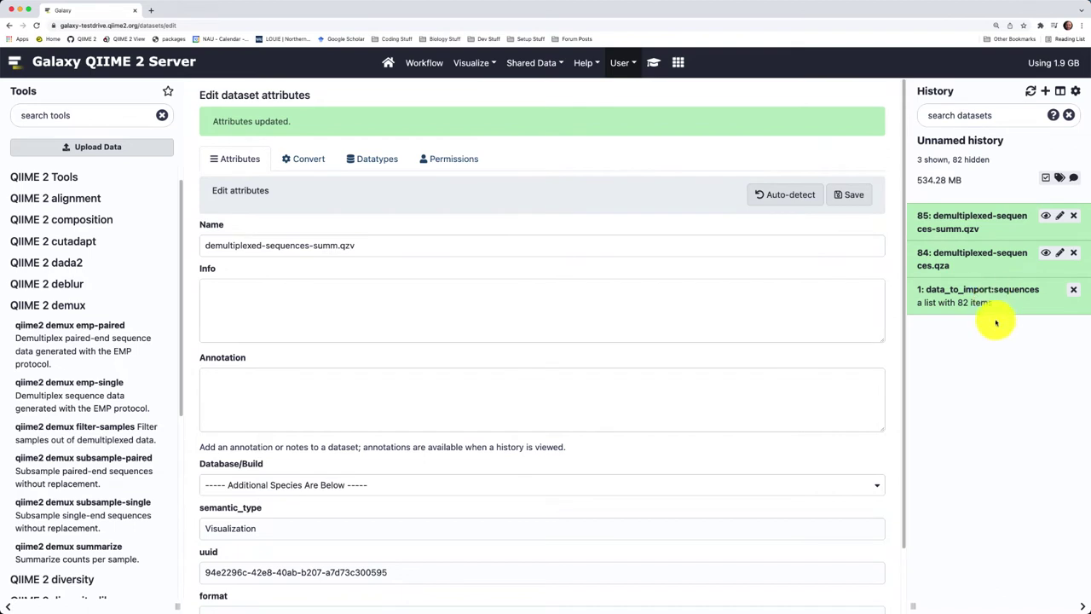
{"action": "left_click", "coordinate": [962, 220]}
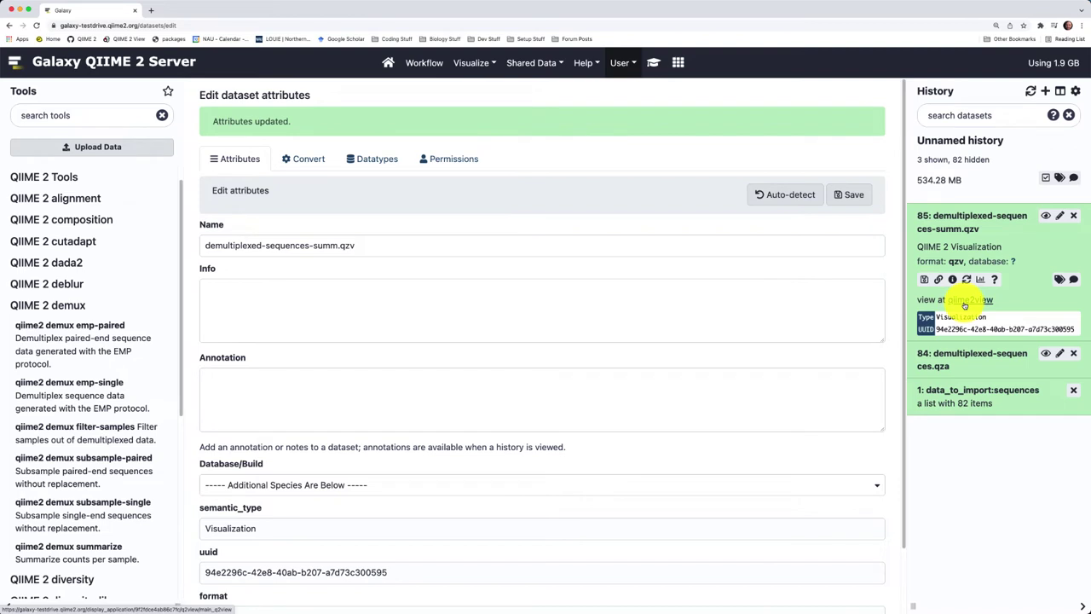
- Open demultiplexed-sequences-summ.qzv in QIIME 2 View via the 'view at qiime2view' link
{"action": "left_click", "coordinate": [964, 304]}
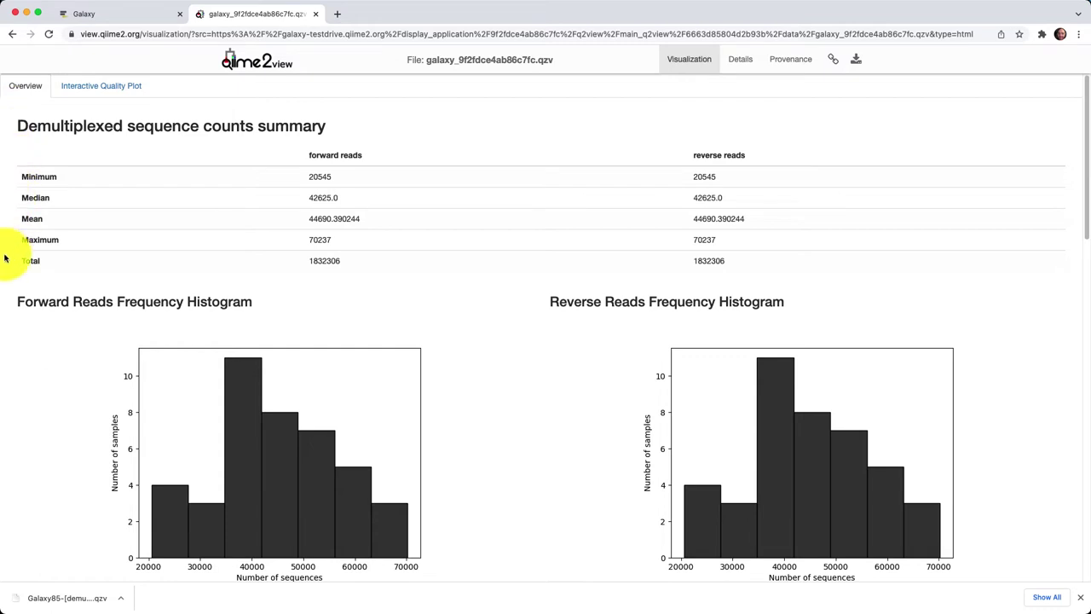
{"action": "scroll", "coordinate": [18, 281], "scroll_direction": "down", "scroll_amount": 1}
{"action": "scroll", "coordinate": [23, 302], "scroll_direction": "down", "scroll_amount": 3}
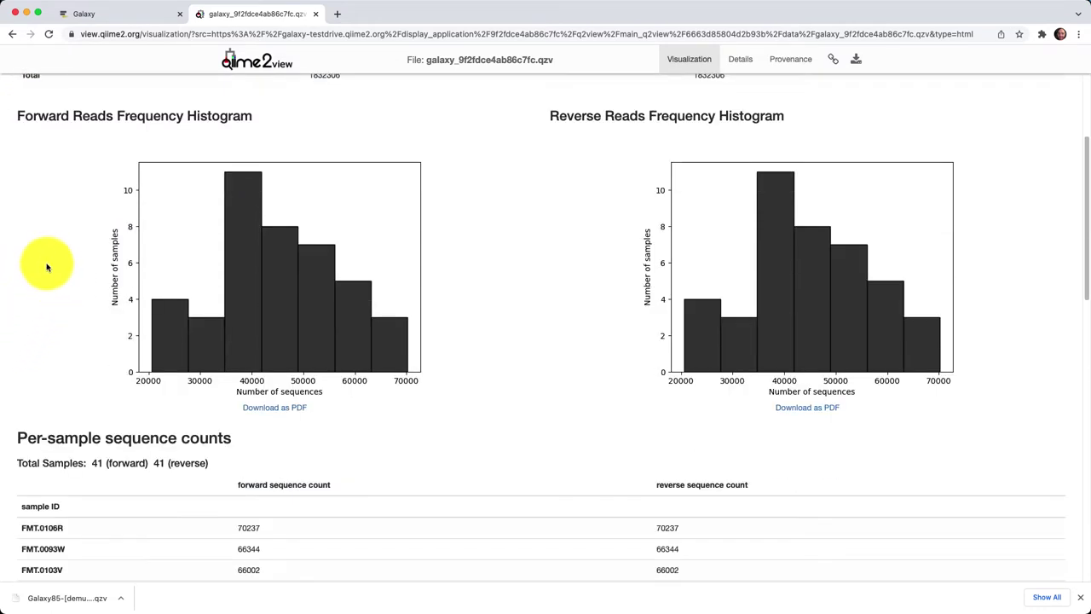
{"action": "scroll", "coordinate": [37, 305], "scroll_direction": "down", "scroll_amount": 2}
{"action": "scroll", "coordinate": [37, 305], "scroll_direction": "down", "scroll_amount": 3}
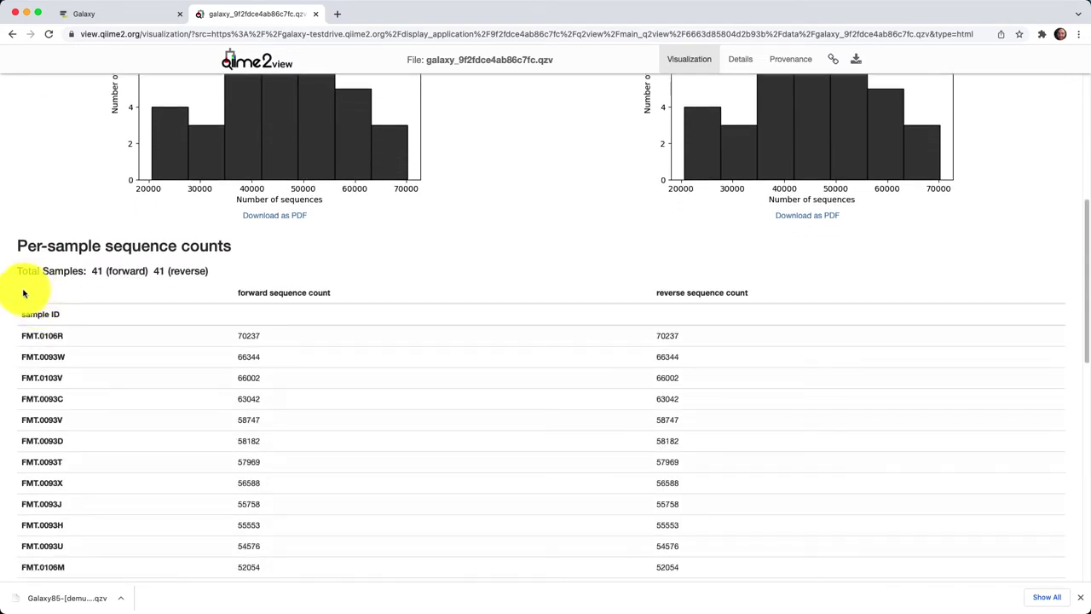
{"action": "scroll", "coordinate": [24, 290], "scroll_direction": "down", "scroll_amount": 1}
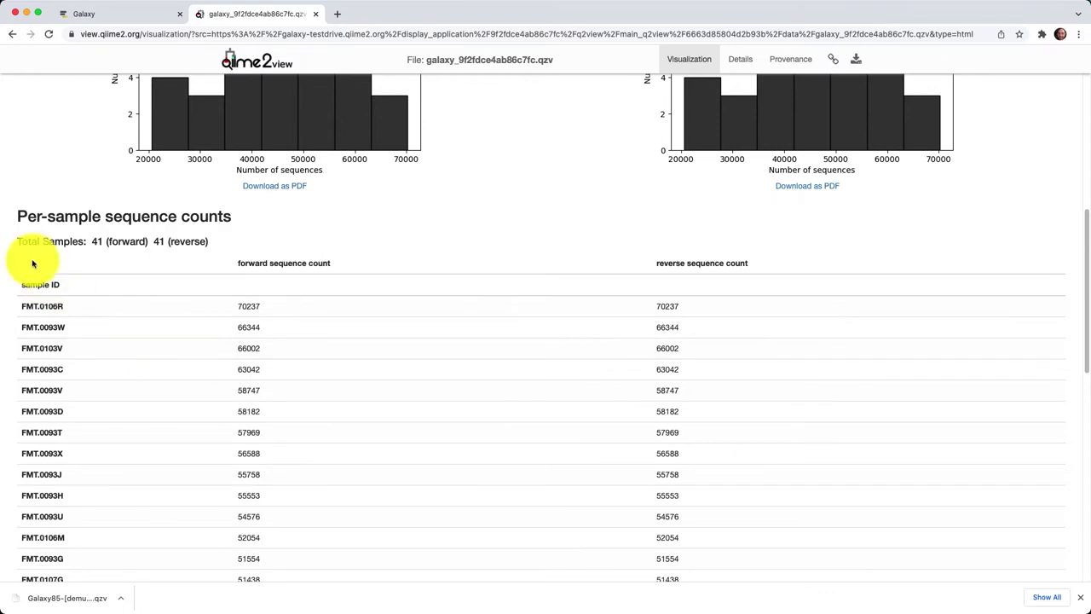
{"action": "scroll", "coordinate": [76, 300], "scroll_direction": "up", "scroll_amount": 5}
{"action": "scroll", "coordinate": [76, 300], "scroll_direction": "up", "scroll_amount": 5}
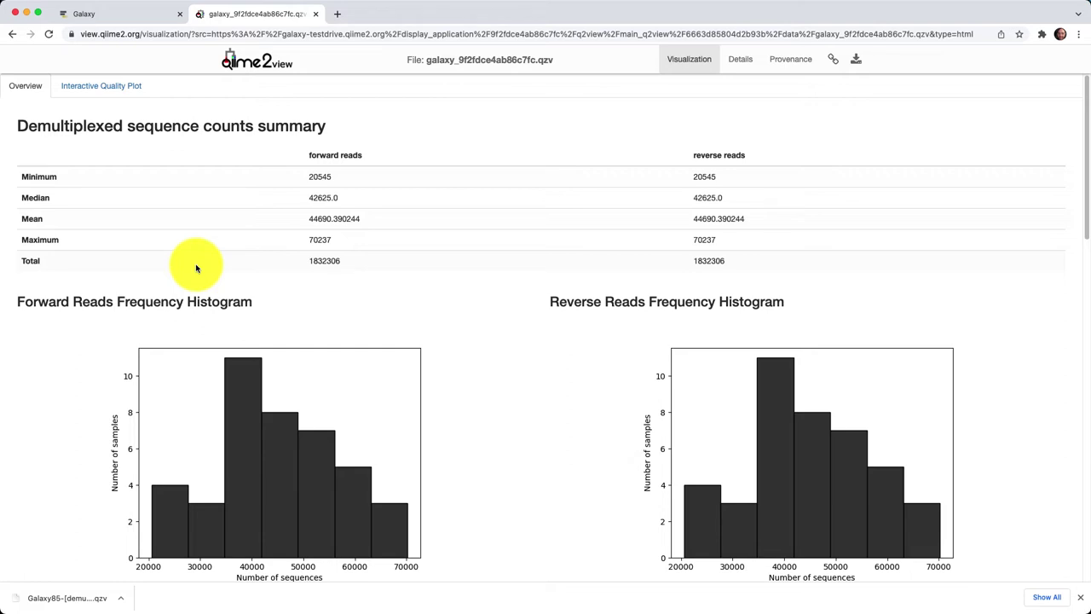
{"action": "scroll", "coordinate": [73, 310], "scroll_direction": "down", "scroll_amount": 2}
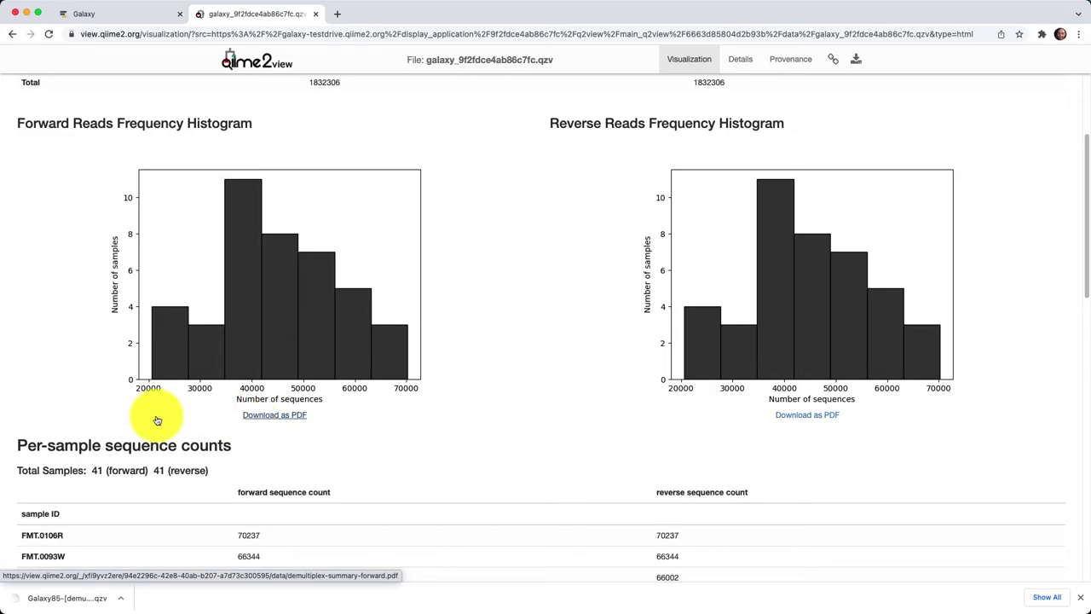
{"action": "scroll", "coordinate": [158, 419], "scroll_direction": "down", "scroll_amount": 2}
{"action": "scroll", "coordinate": [156, 418], "scroll_direction": "down", "scroll_amount": 5}
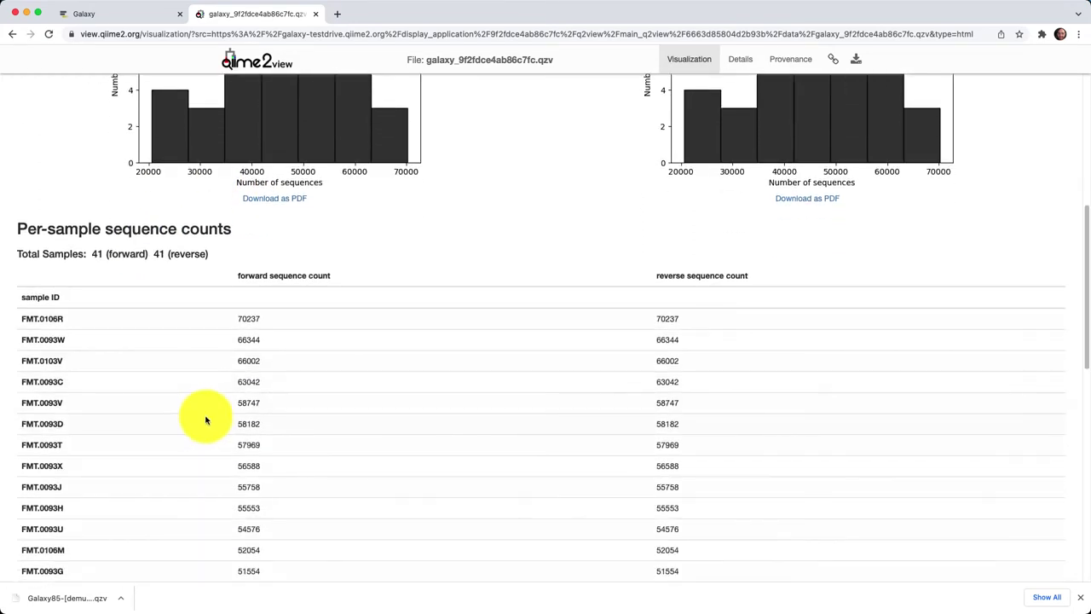
{"action": "scroll", "coordinate": [209, 421], "scroll_direction": "down", "scroll_amount": 1}
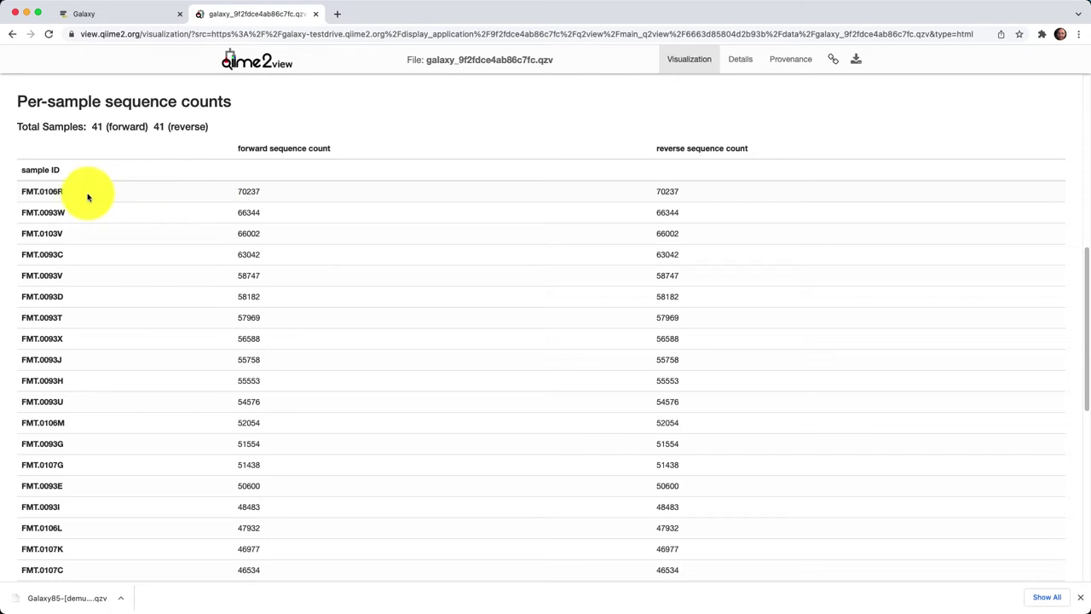
{"action": "scroll", "coordinate": [87, 197], "scroll_direction": "down", "scroll_amount": 3}
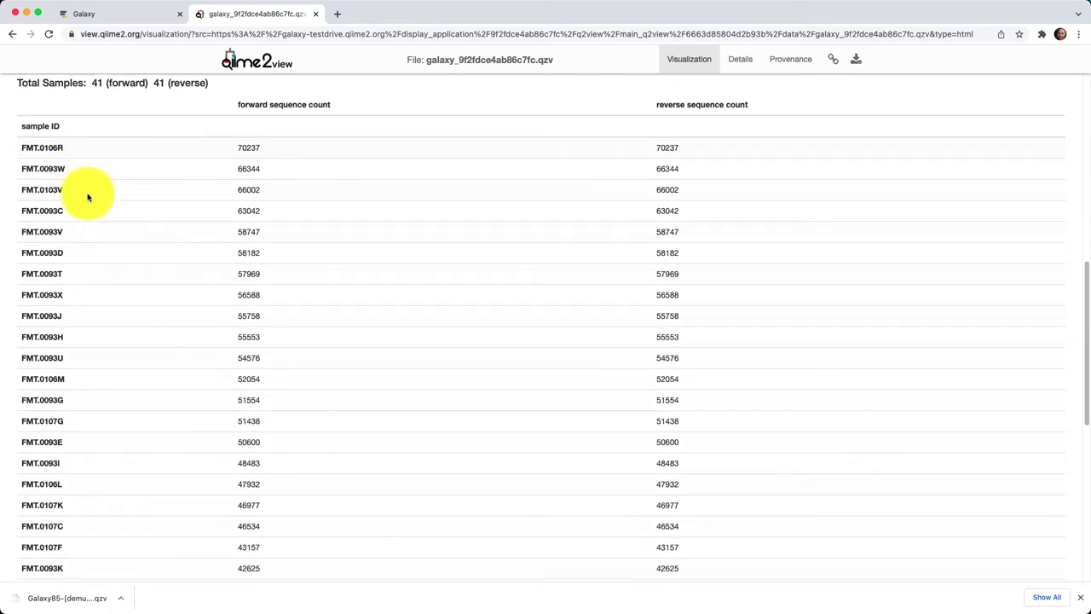
{"action": "scroll", "coordinate": [86, 197], "scroll_direction": "down", "scroll_amount": 1}
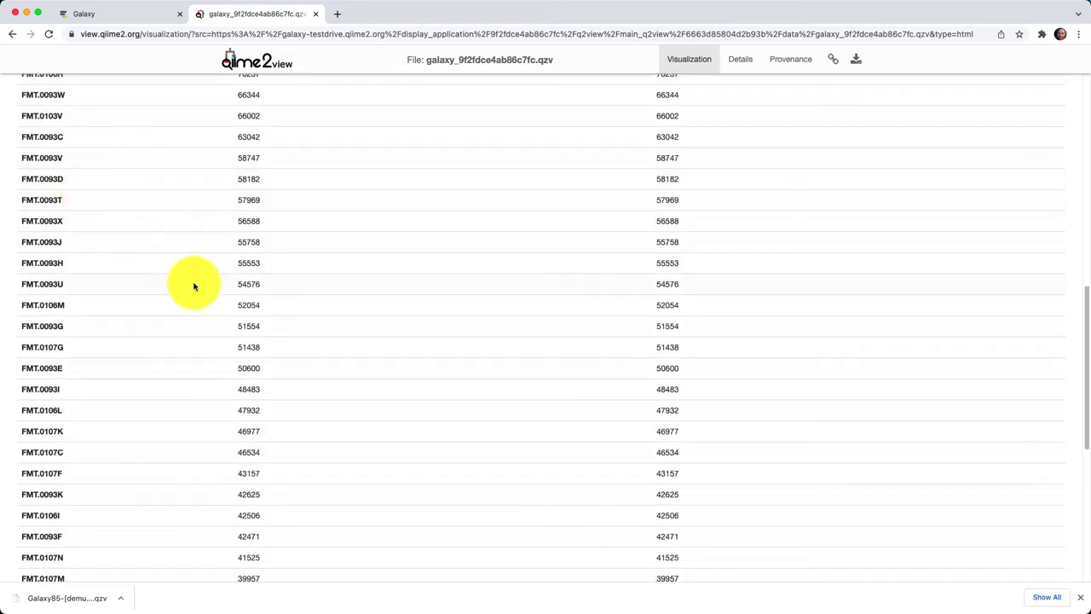
{"action": "scroll", "coordinate": [194, 286], "scroll_direction": "down", "scroll_amount": 3}
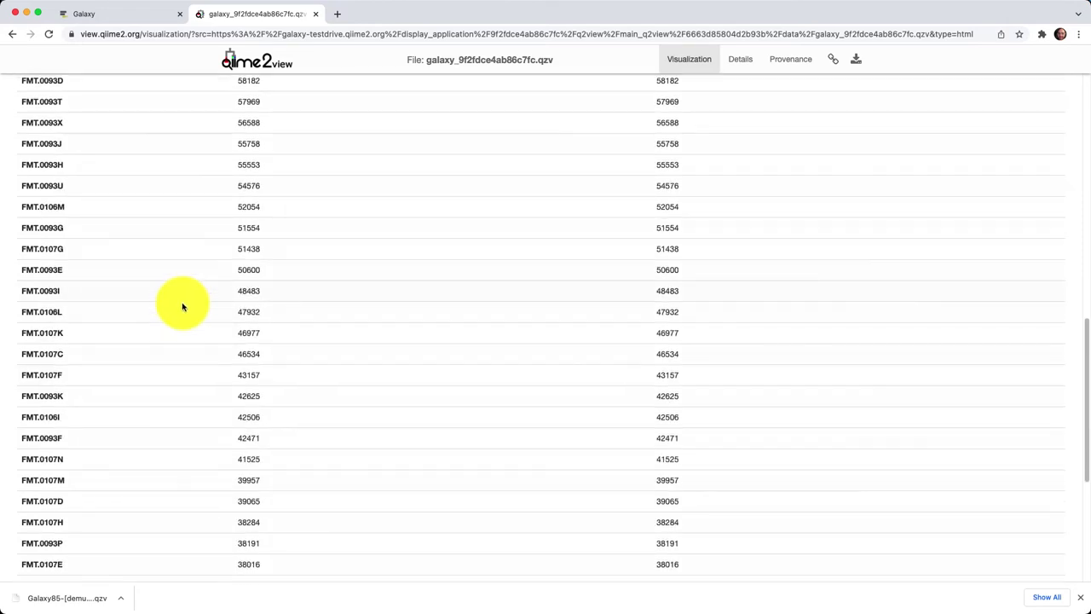
{"action": "scroll", "coordinate": [182, 307], "scroll_direction": "down", "scroll_amount": 6}
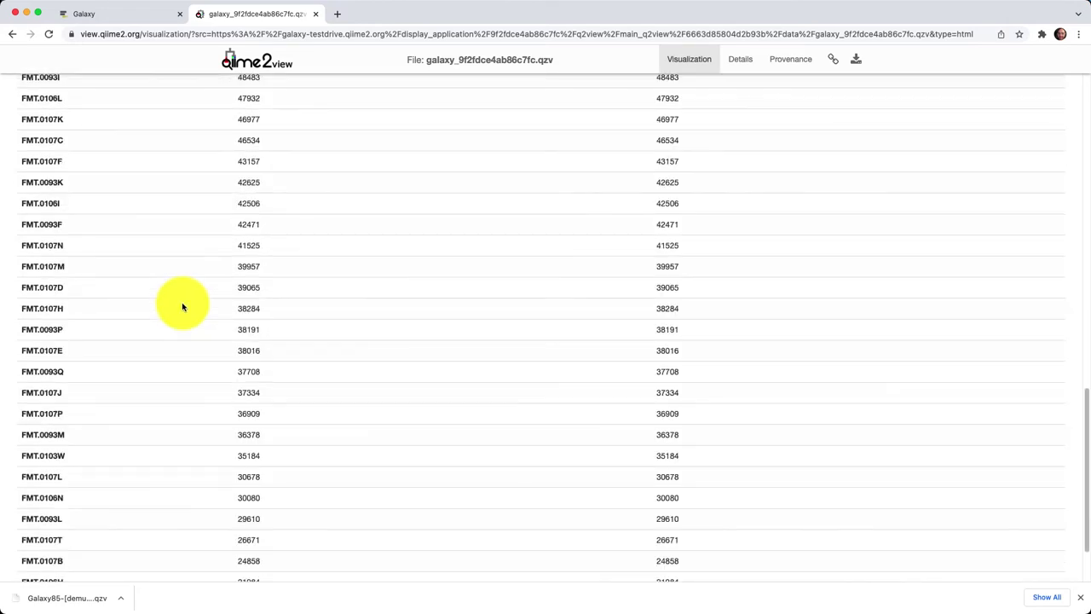
{"action": "scroll", "coordinate": [183, 307], "scroll_direction": "down", "scroll_amount": 3}
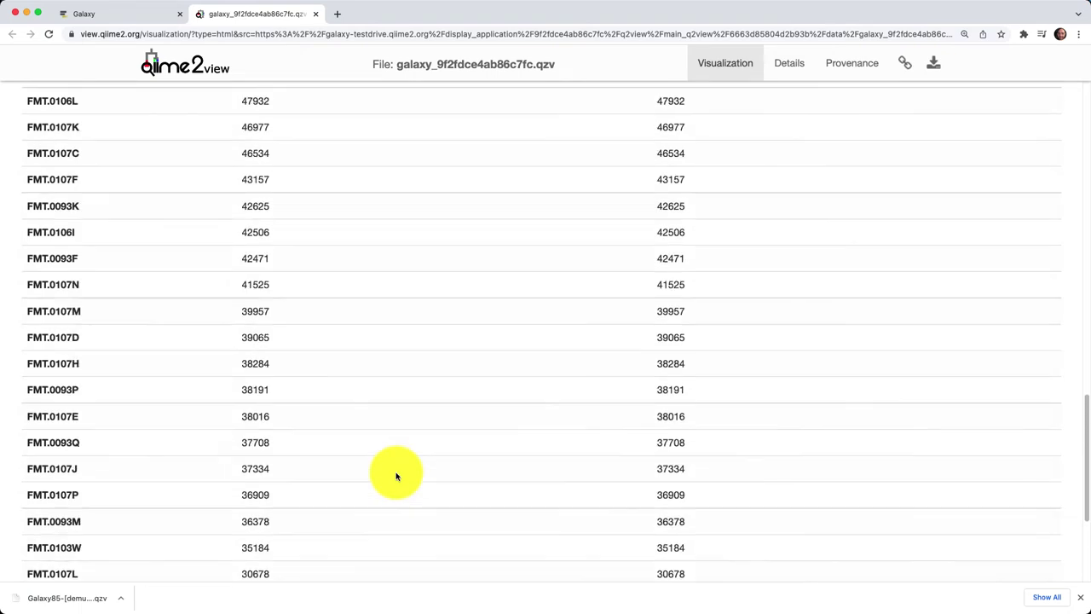
{"action": "scroll", "coordinate": [397, 474], "scroll_direction": "up", "scroll_amount": 15}
- Switch to the Interactive Quality Plot tab, reset browser zoom, and scroll to the forward and reverse plots
{"action": "scroll", "coordinate": [397, 476], "scroll_direction": "up", "scroll_amount": 5}
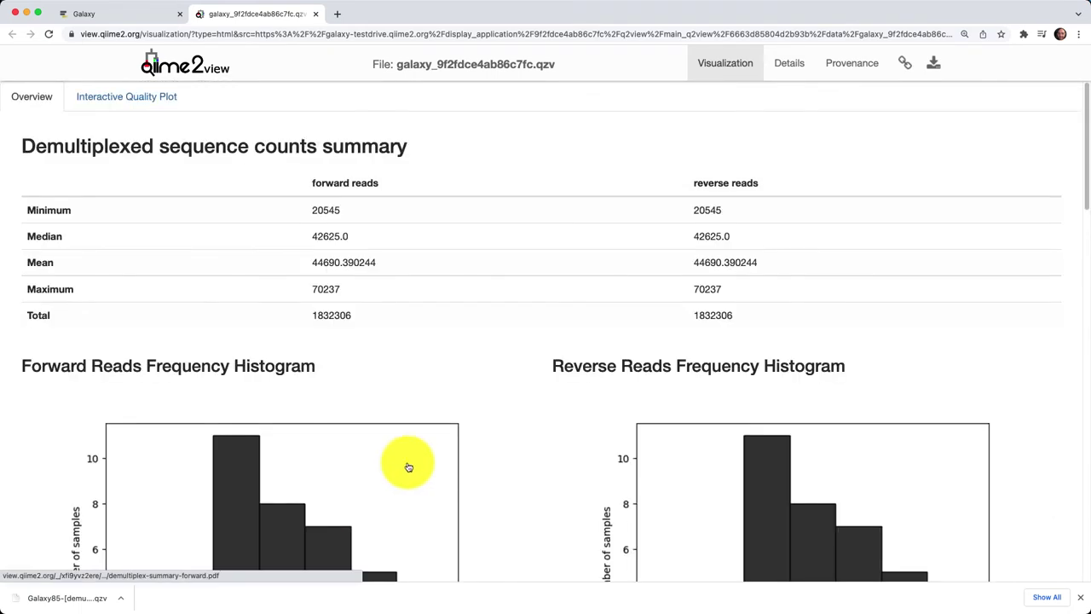
{"action": "left_click", "coordinate": [125, 104]}
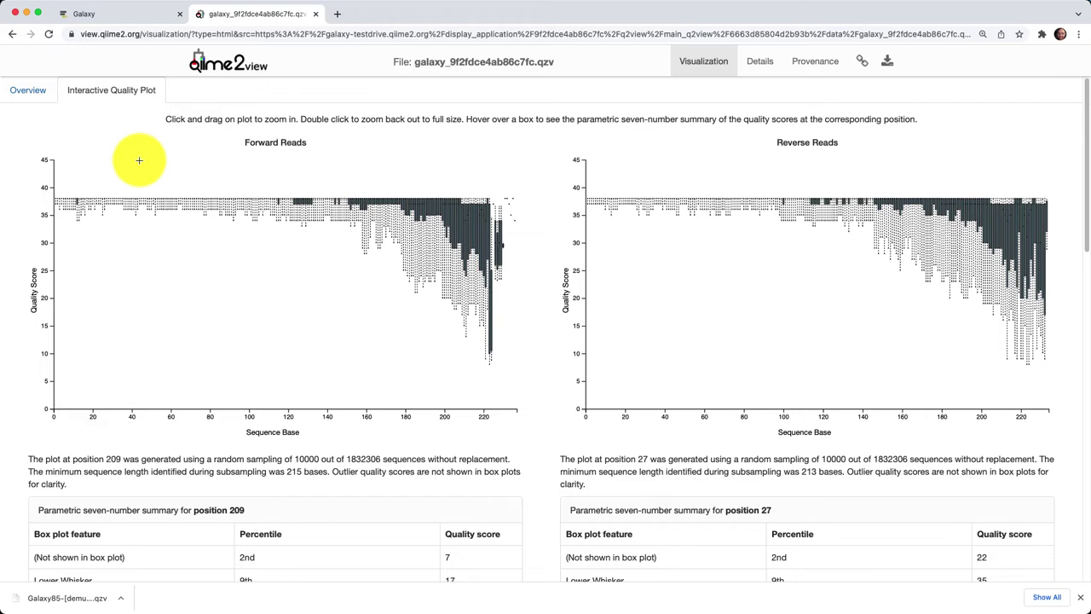
{"action": "key", "text": "super+minus"}
{"action": "scroll", "coordinate": [341, 154], "scroll_direction": "down", "scroll_amount": 2}
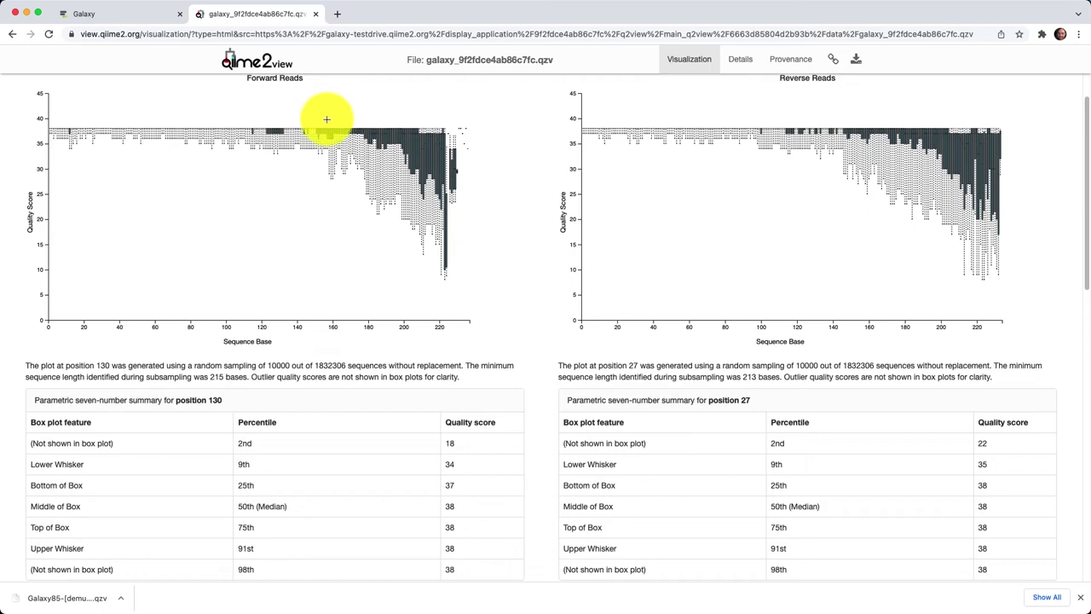
- Zoom the Forward Reads plot to inspect position 210, then reset zoom and inspect position 192
{"action": "mouse_move", "coordinate": [327, 119]}
{"action": "left_mouse_down"}
{"action": "mouse_move", "coordinate": [361, 214]}
{"action": "mouse_move", "coordinate": [430, 227]}
{"action": "mouse_move", "coordinate": [433, 265]}
{"action": "left_mouse_up"}
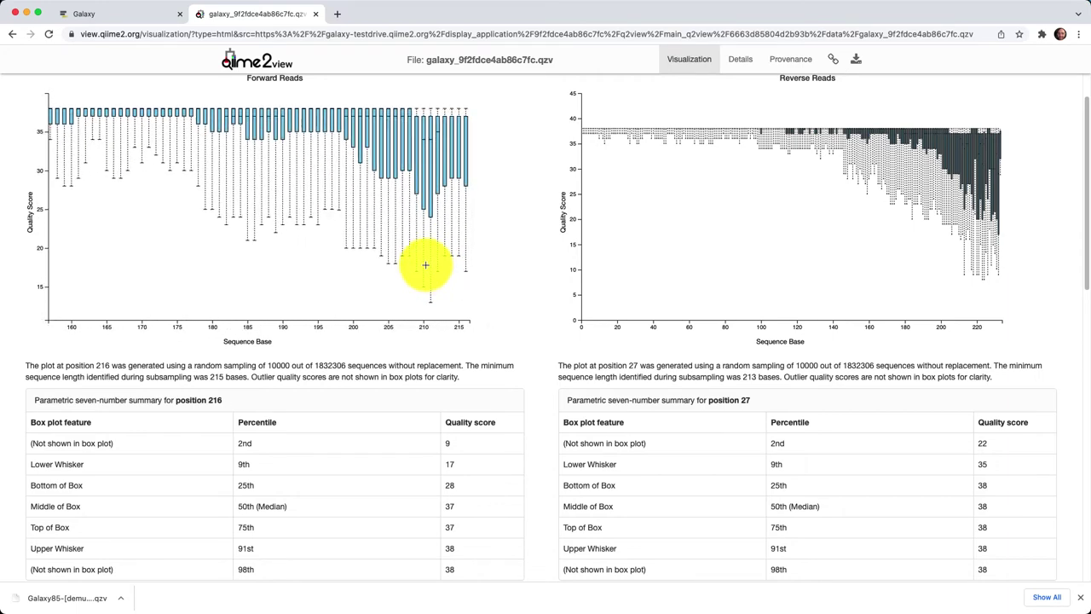
{"action": "left_click", "coordinate": [424, 264]}
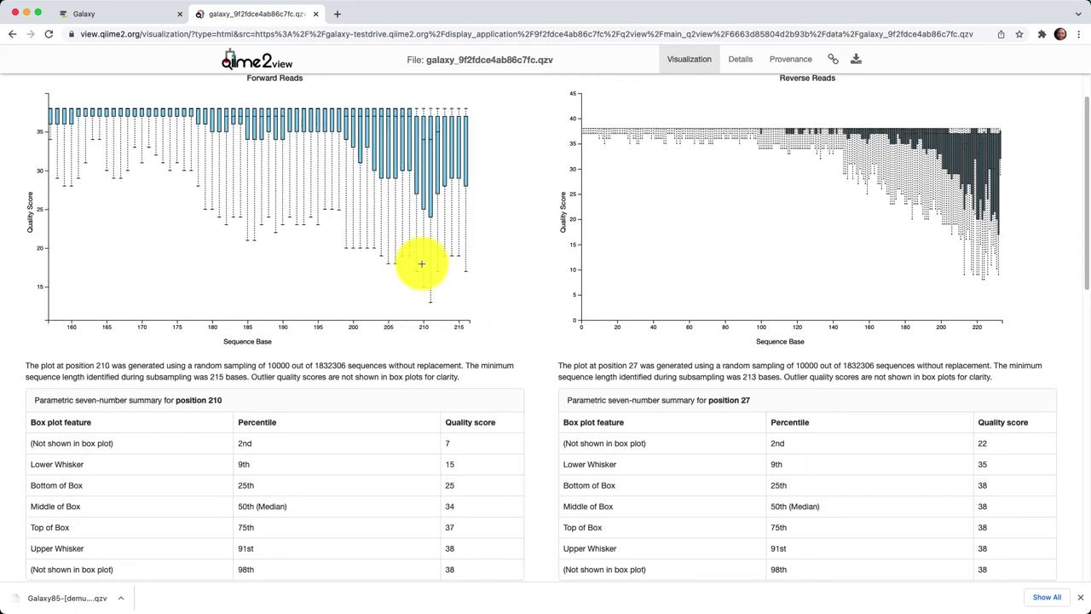
{"action": "double_click", "coordinate": [331, 251]}
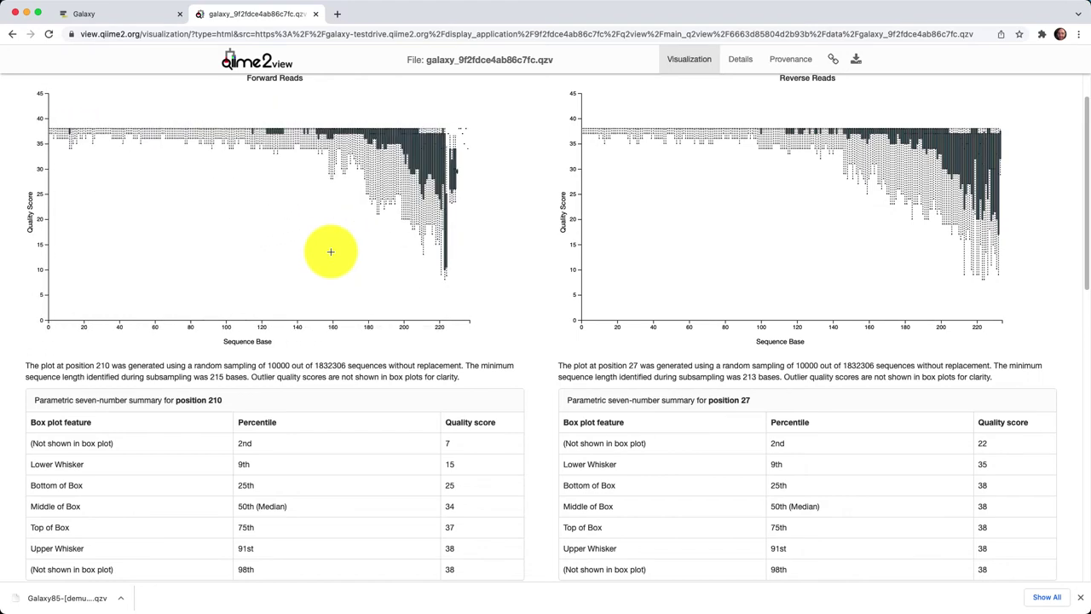
{"action": "left_click", "coordinate": [390, 126]}
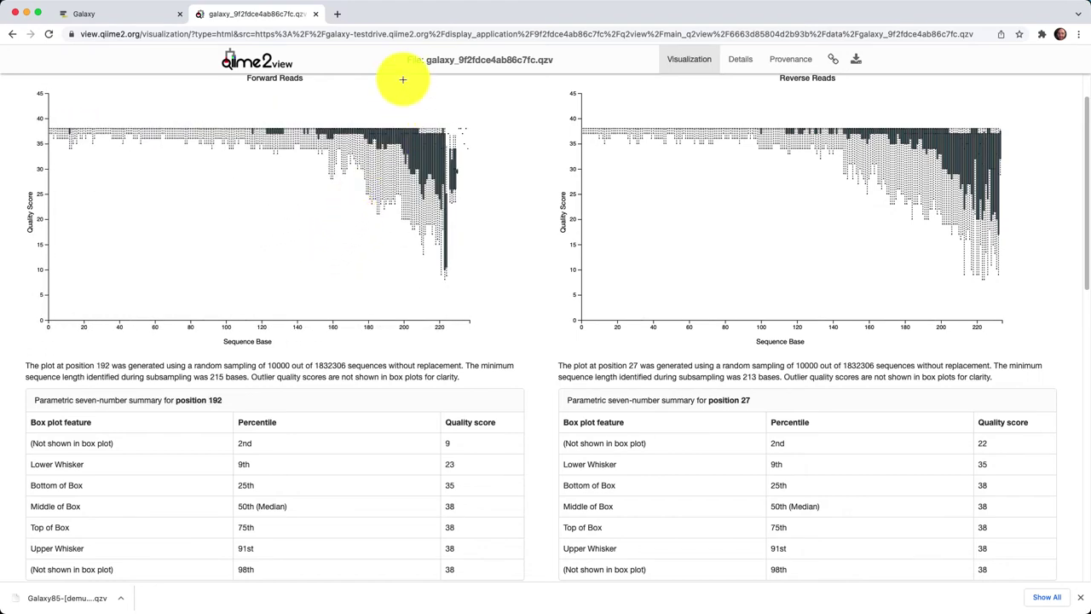
- Zoom the Forward Reads plot to bases 190–210 and show the summary for position 204
{"action": "mouse_move", "coordinate": [406, 214]}
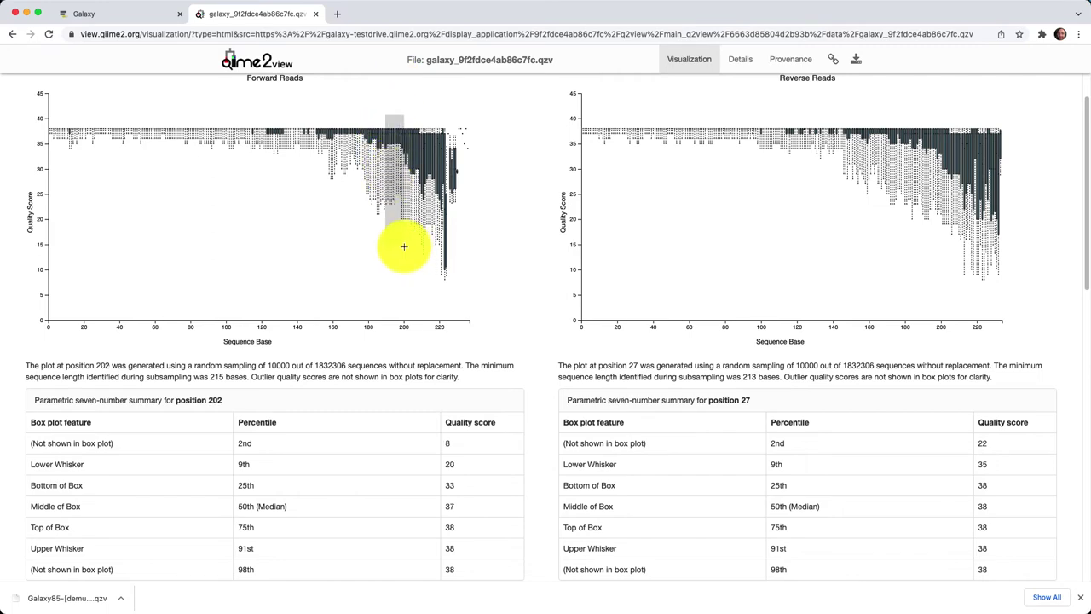
{"action": "left_click_drag", "start_coordinate": [404, 246], "coordinate": [423, 253]}
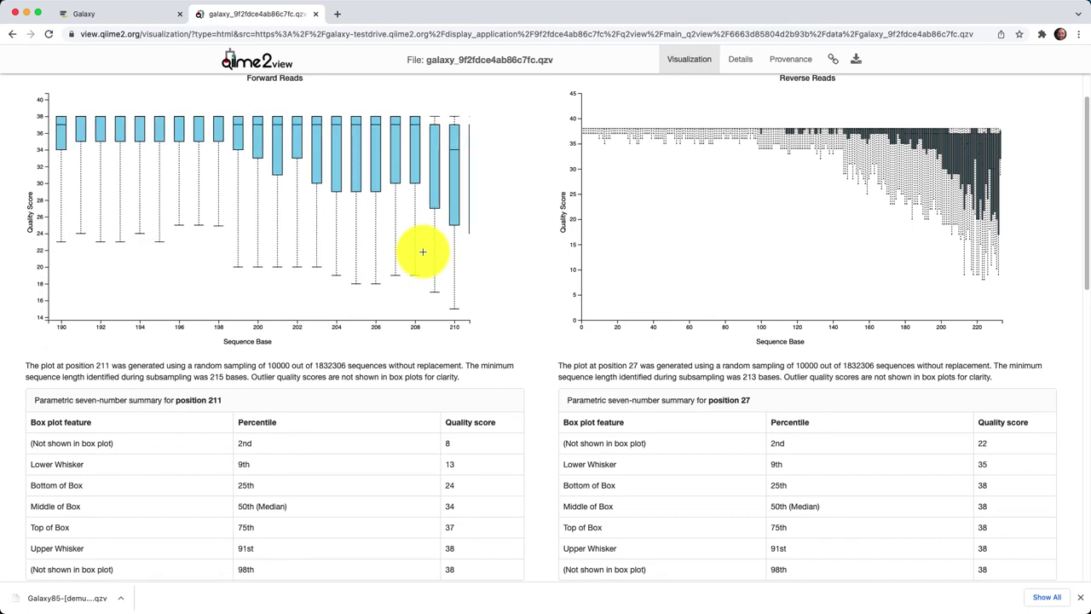
{"action": "mouse_move", "coordinate": [336, 149]}
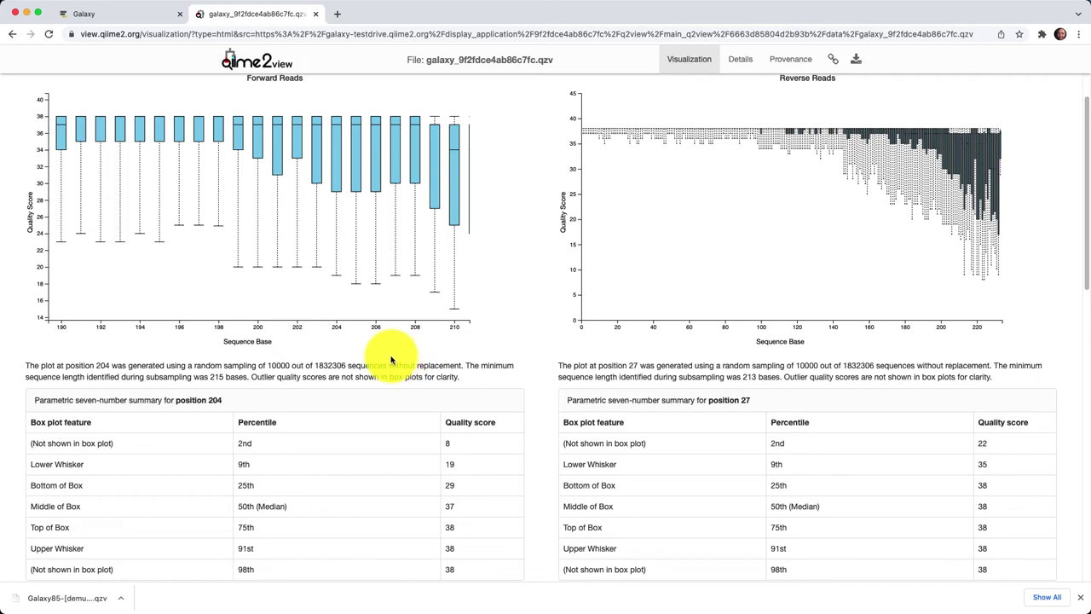
- Scroll down to the demultiplexed sequence length summary table, then back up to the quality plots
{"action": "scroll", "coordinate": [404, 372], "scroll_direction": "down", "scroll_amount": 1}
{"action": "scroll", "coordinate": [404, 372], "scroll_direction": "down", "scroll_amount": 5}
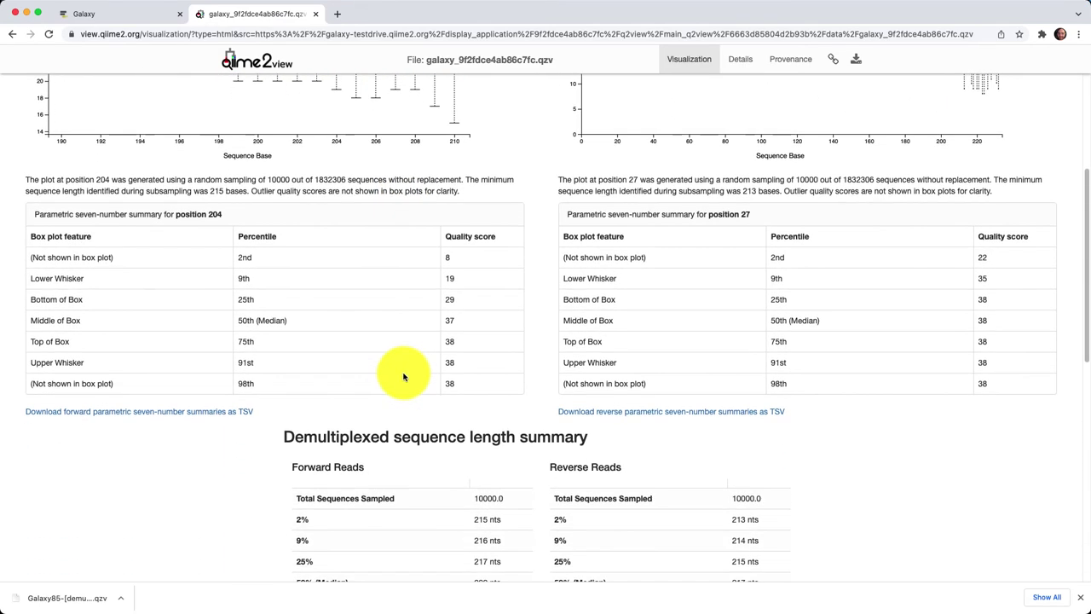
{"action": "scroll", "coordinate": [404, 372], "scroll_direction": "down", "scroll_amount": 2}
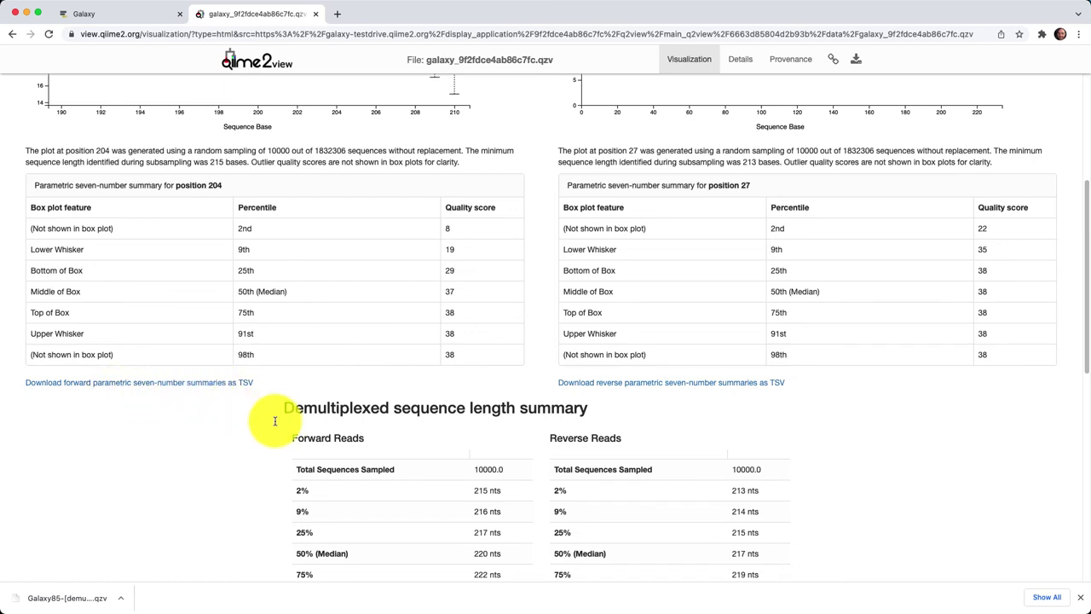
{"action": "scroll", "coordinate": [409, 407], "scroll_direction": "down", "scroll_amount": 2}
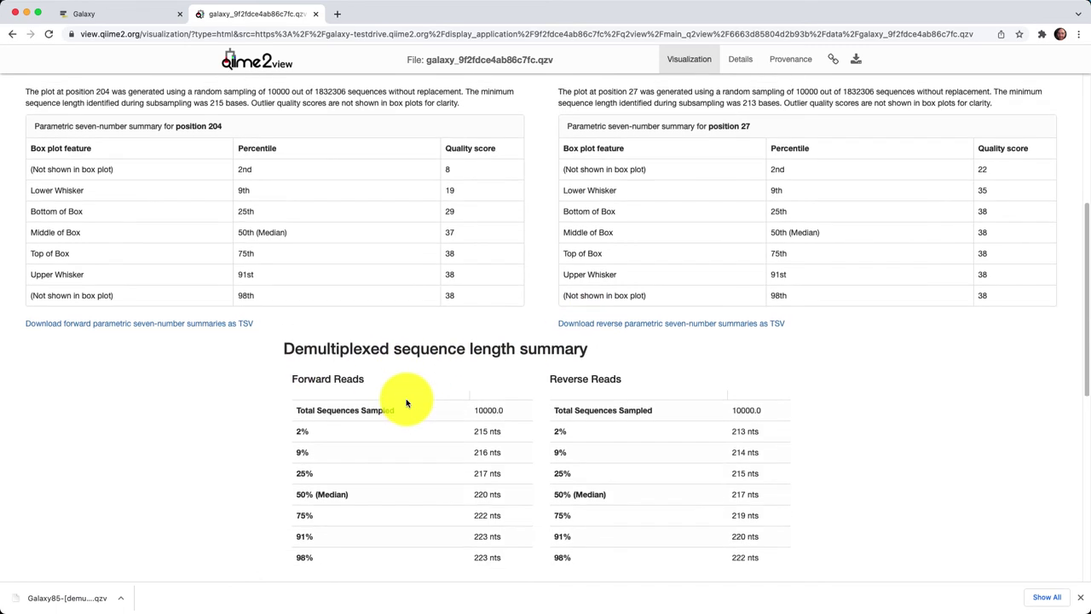
{"action": "scroll", "coordinate": [407, 403], "scroll_direction": "down", "scroll_amount": 3}
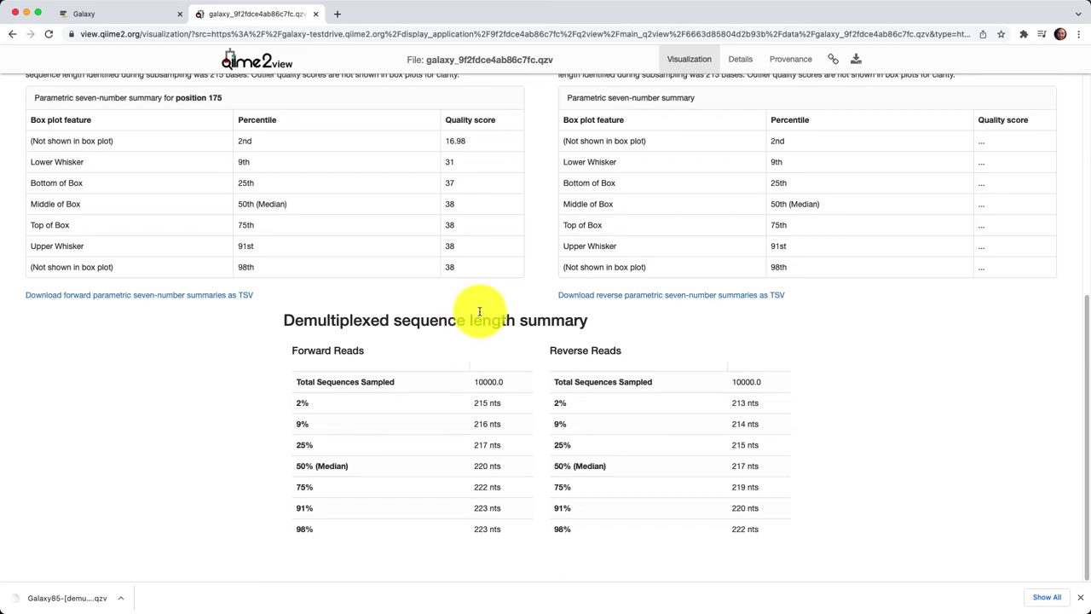
{"action": "scroll", "coordinate": [480, 311], "scroll_direction": "up", "scroll_amount": 5}
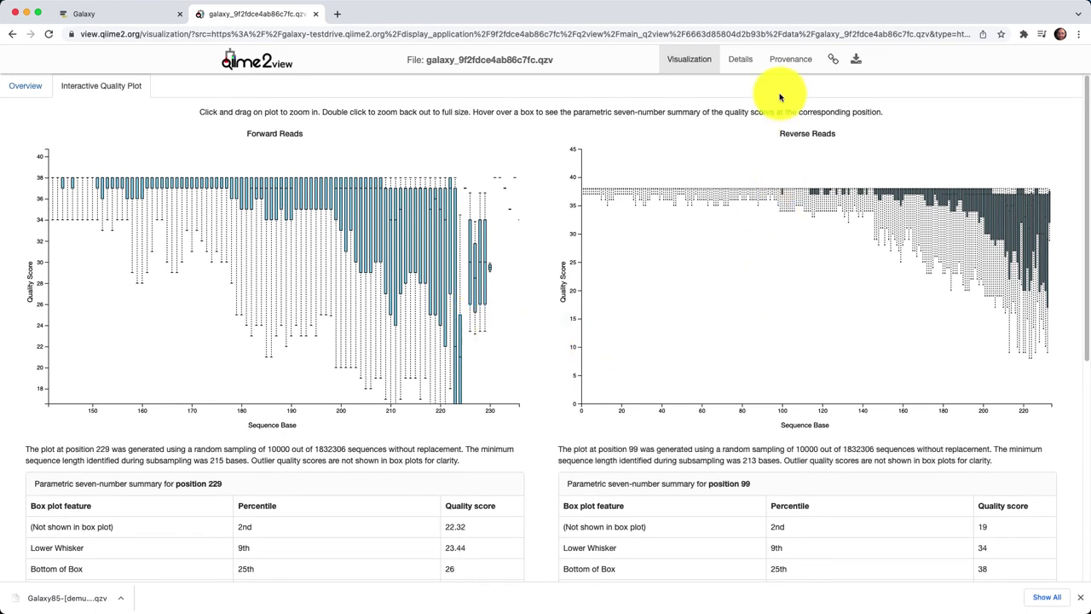
- Show the visualization's Details page with its name, UUID, Visualization type and QIIME 2 BibTeX citation
{"action": "left_click", "coordinate": [740, 62]}
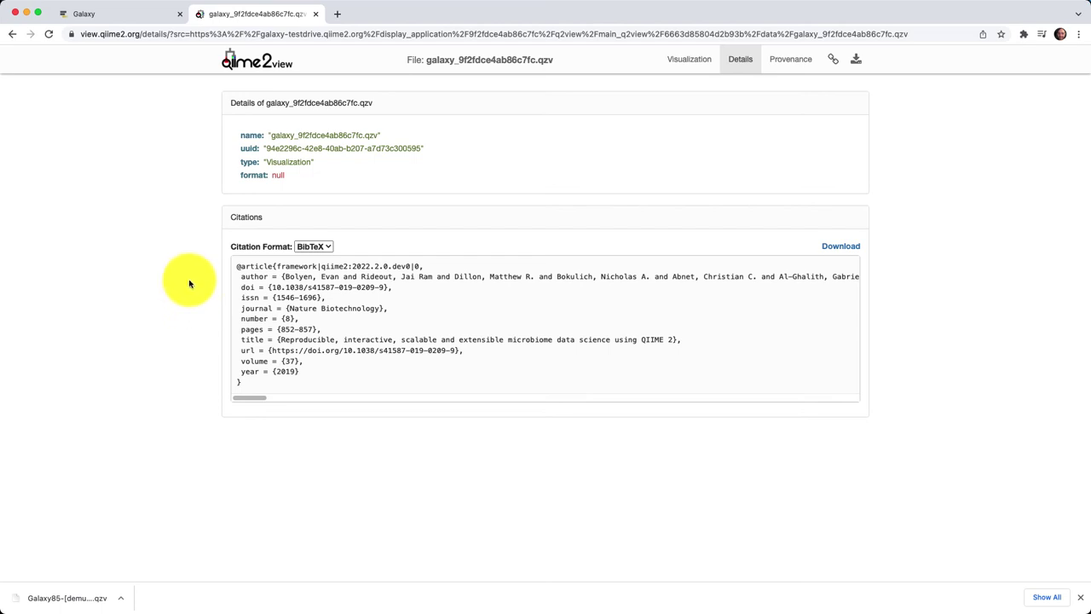
- Display the provenance graph and the output node's Result Details: type Visualization, format null
{"action": "left_click", "coordinate": [792, 62]}
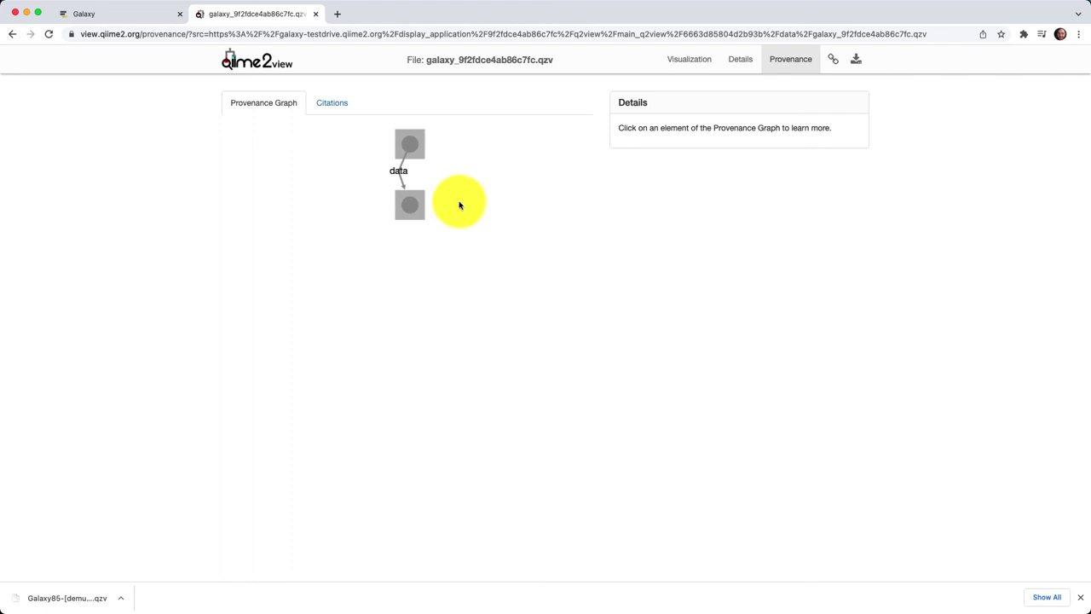
{"action": "left_click", "coordinate": [410, 207]}
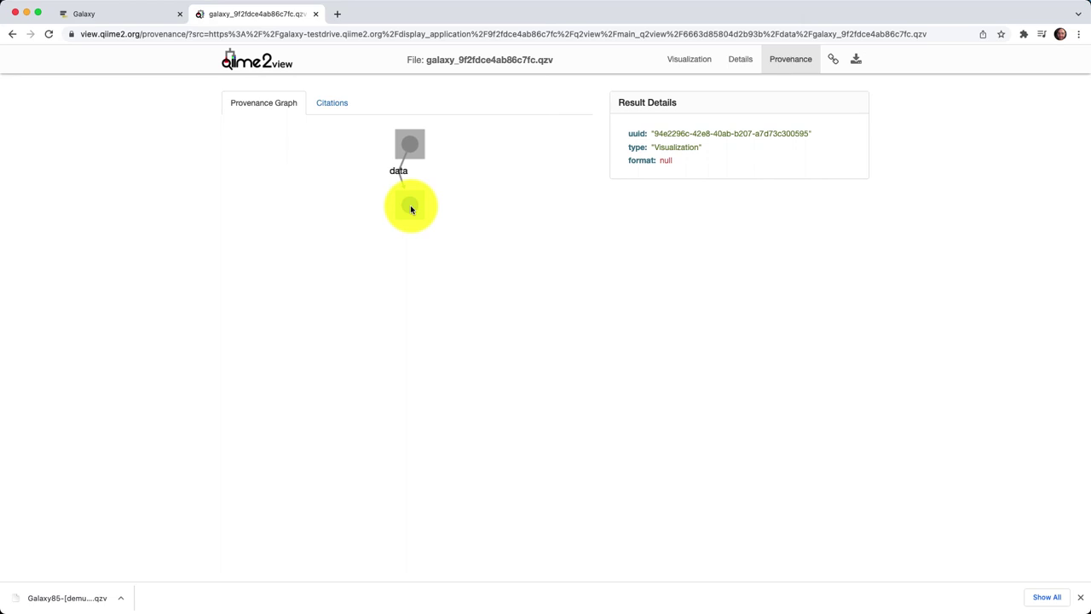
- Review the demux summarize action's runtime, n = 10000 parameter, environment and plugins
{"action": "left_click", "coordinate": [418, 199]}
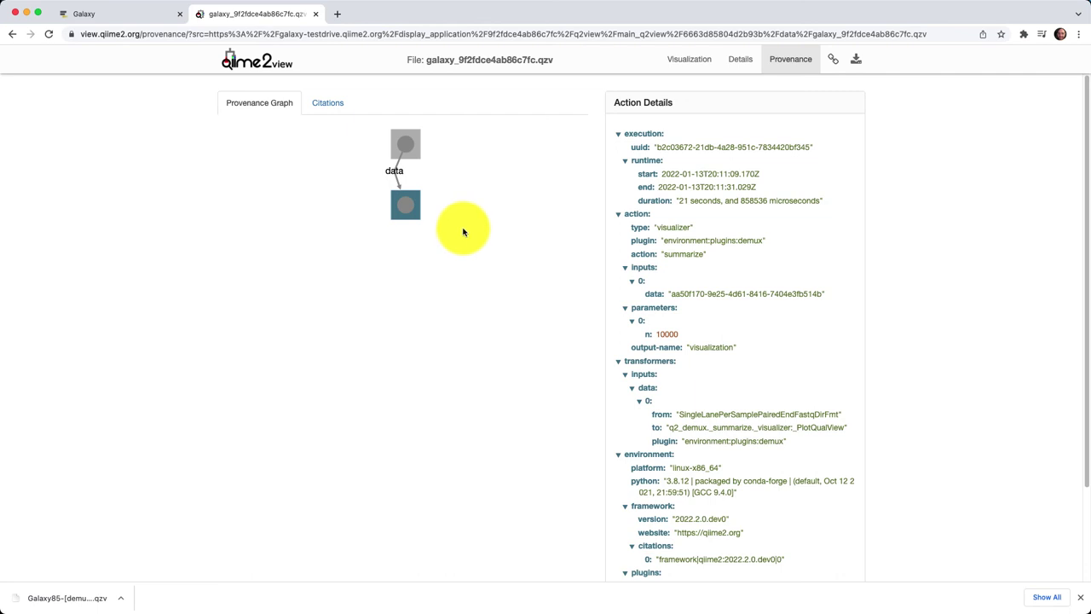
{"action": "scroll", "coordinate": [465, 230], "scroll_direction": "down", "scroll_amount": 1}
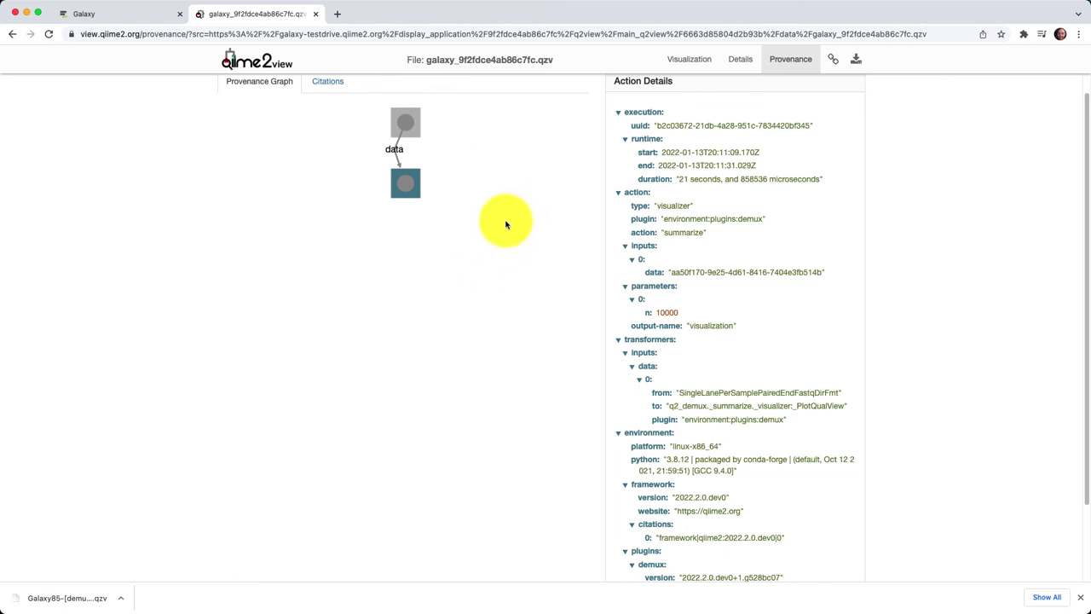
{"action": "scroll", "coordinate": [508, 222], "scroll_direction": "down", "scroll_amount": 2}
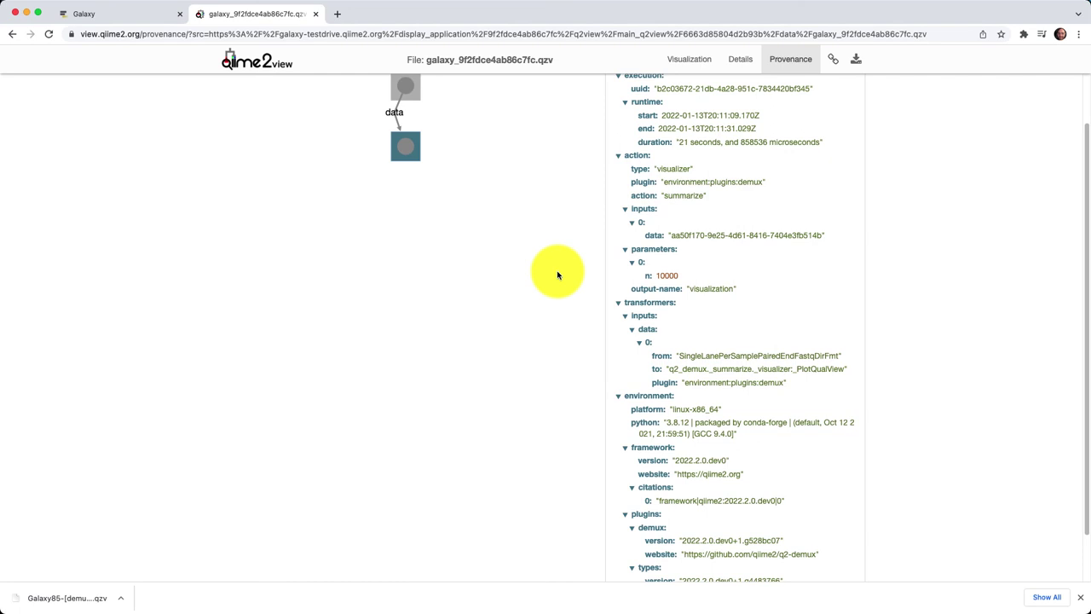
{"action": "scroll", "coordinate": [554, 278], "scroll_direction": "down", "scroll_amount": 2}
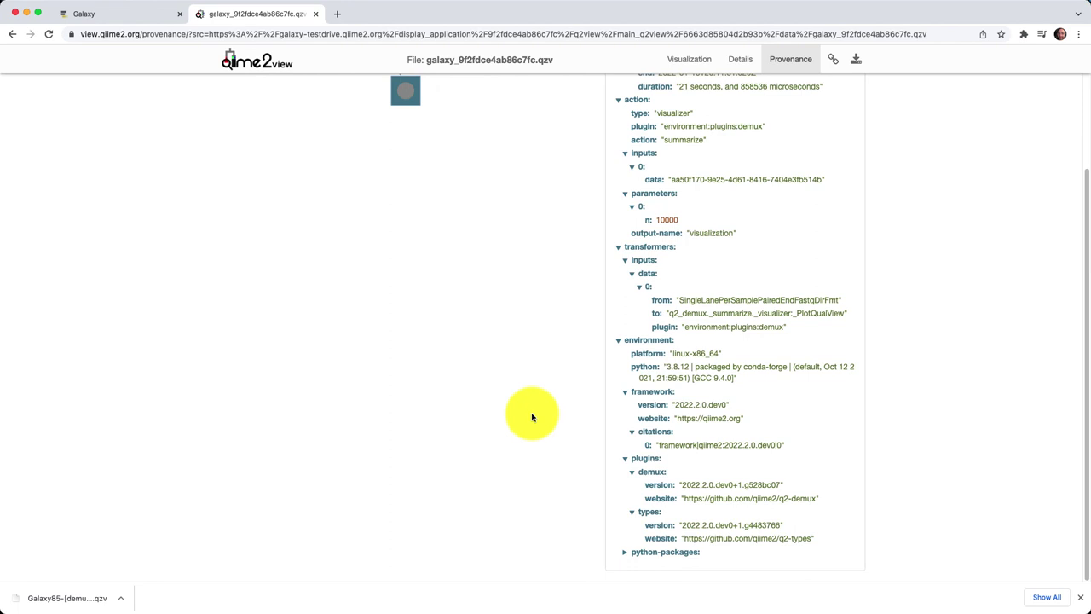
{"action": "scroll", "coordinate": [532, 417], "scroll_direction": "up", "scroll_amount": 3}
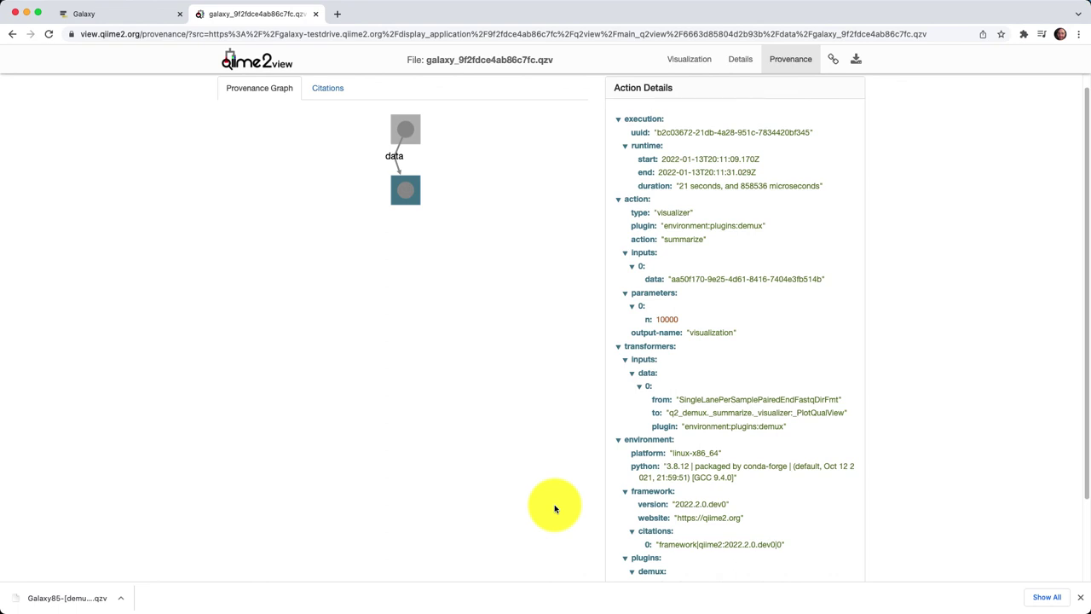
- Show the data node as SampleData[PairedEndSequencesWithQuality] in SingleLanePerSamplePairedEndFastqDirFmt format
{"action": "left_click", "coordinate": [415, 196]}
{"action": "left_click", "coordinate": [420, 202]}
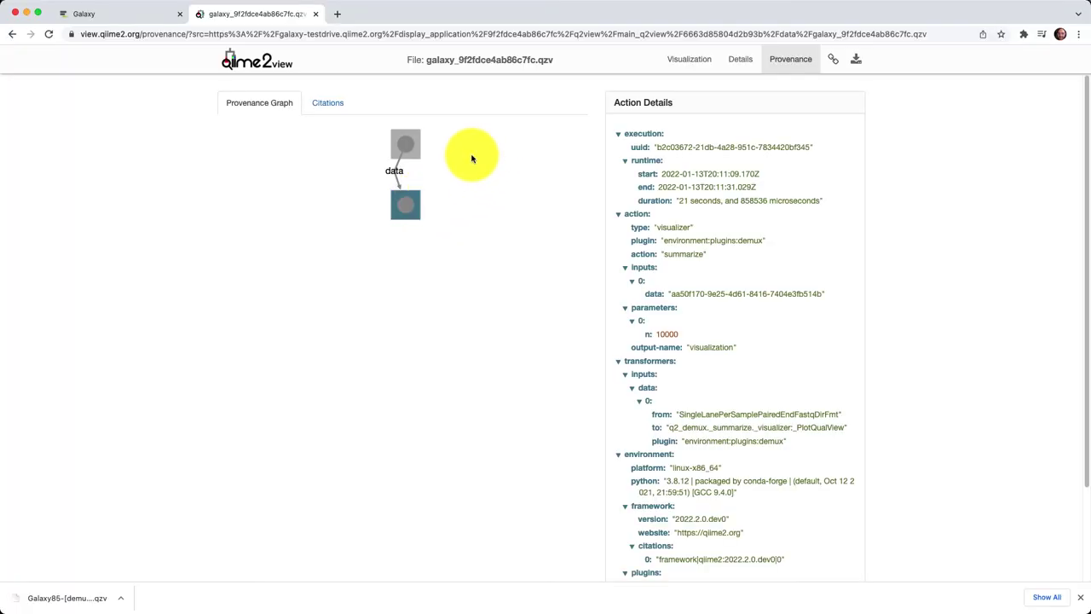
{"action": "left_click", "coordinate": [407, 150]}
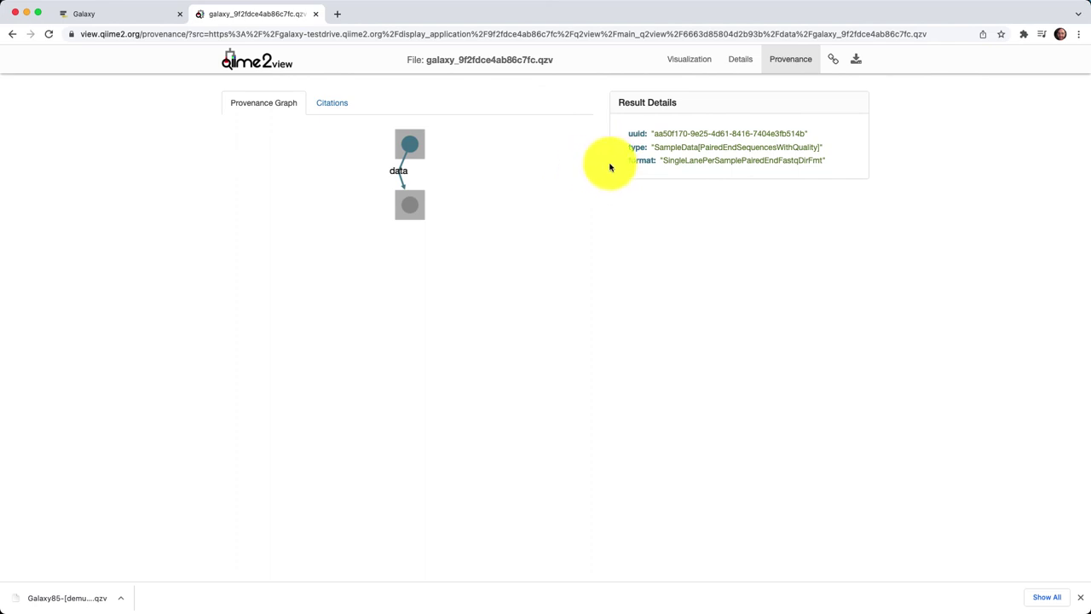
- Display the import action's 11-second runtime and Casava-to-SingleLanePerSamplePairedEndFastqDirFmt transformer
{"action": "left_click", "coordinate": [418, 142]}
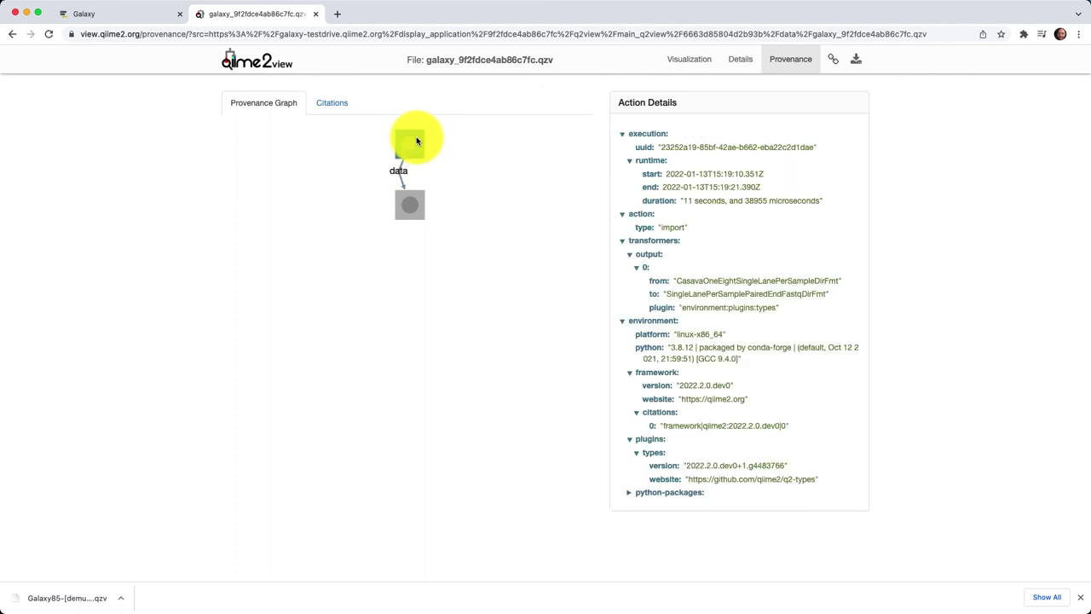